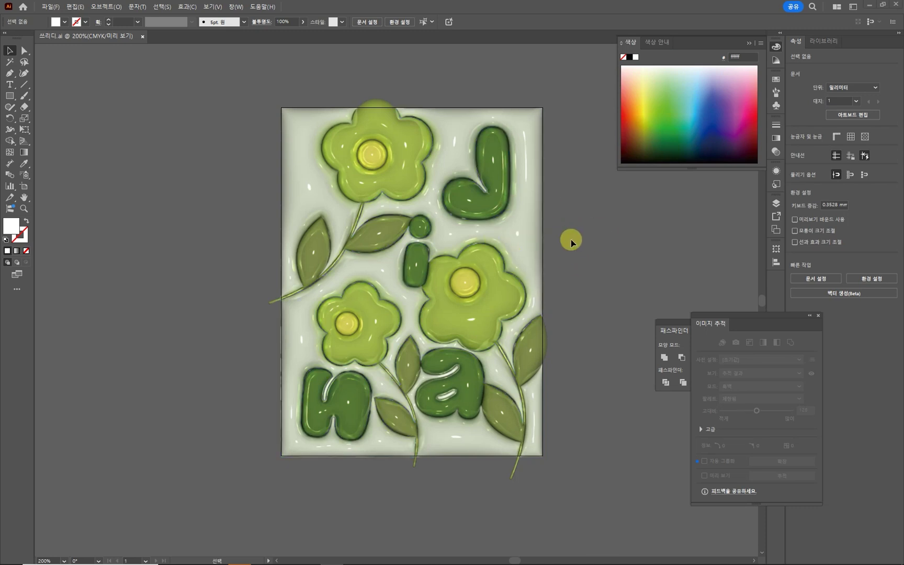
Step: Delete the old artwork, confirm a 75 × 100 mm portrait page, and draw a page-sized rectangle
{"action": "key", "text": "ctrl+a"}
{"action": "key", "text": "ctrl+x"}
{"action": "left_click", "coordinate": [48, 6]}
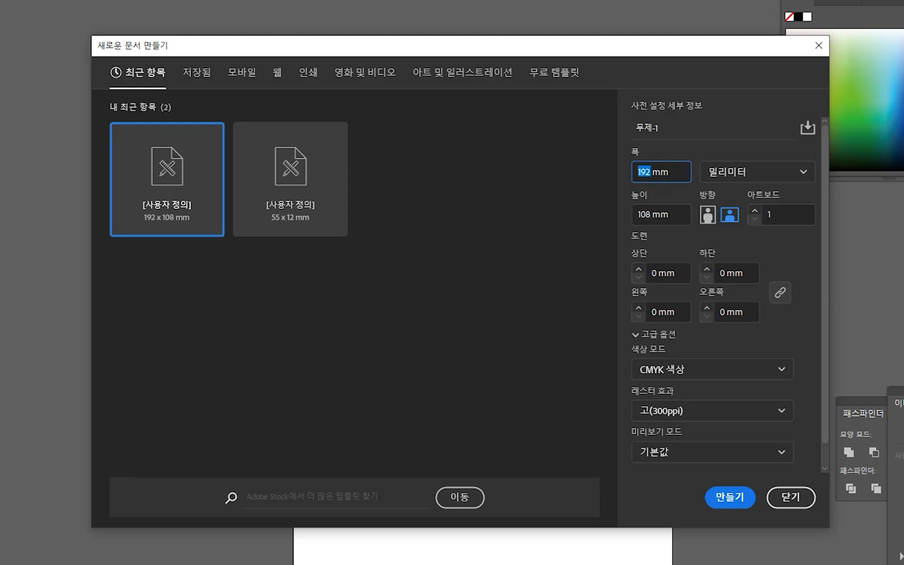
{"action": "left_click", "coordinate": [634, 210]}
{"action": "type", "text": "100"}
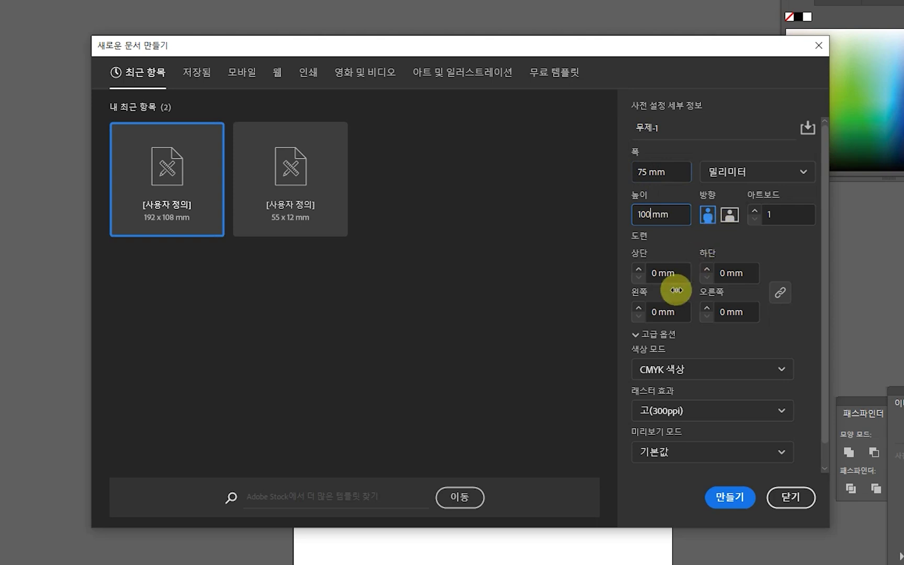
{"action": "left_click", "coordinate": [785, 497]}
{"action": "left_click_drag", "start_coordinate": [282, 108], "coordinate": [543, 455]}
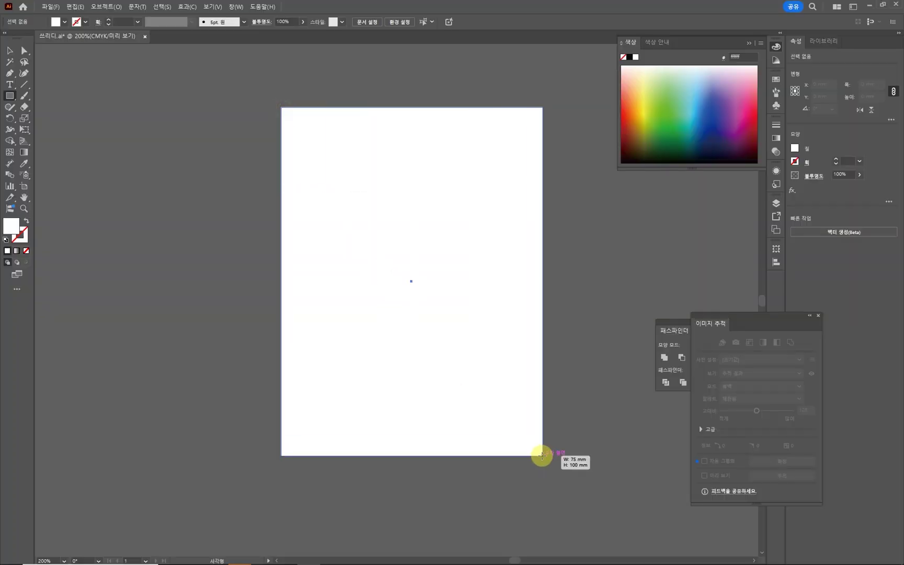
Step: Fill the page rectangle with pale pink #efd0d0 and lock it with Ctrl+2
{"action": "double_click", "coordinate": [11, 226]}
{"action": "left_click", "coordinate": [512, 209]}
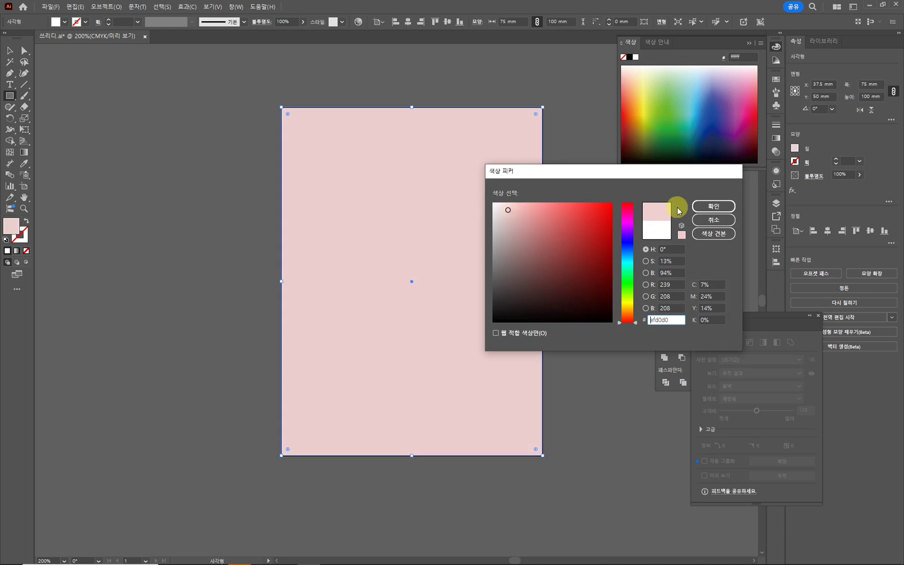
{"action": "left_click", "coordinate": [704, 206]}
{"action": "left_click", "coordinate": [9, 50]}
{"action": "mouse_move", "coordinate": [383, 180]}
{"action": "left_mouse_down"}
{"action": "mouse_move", "coordinate": [396, 188]}
{"action": "mouse_move", "coordinate": [414, 178]}
{"action": "left_mouse_up"}
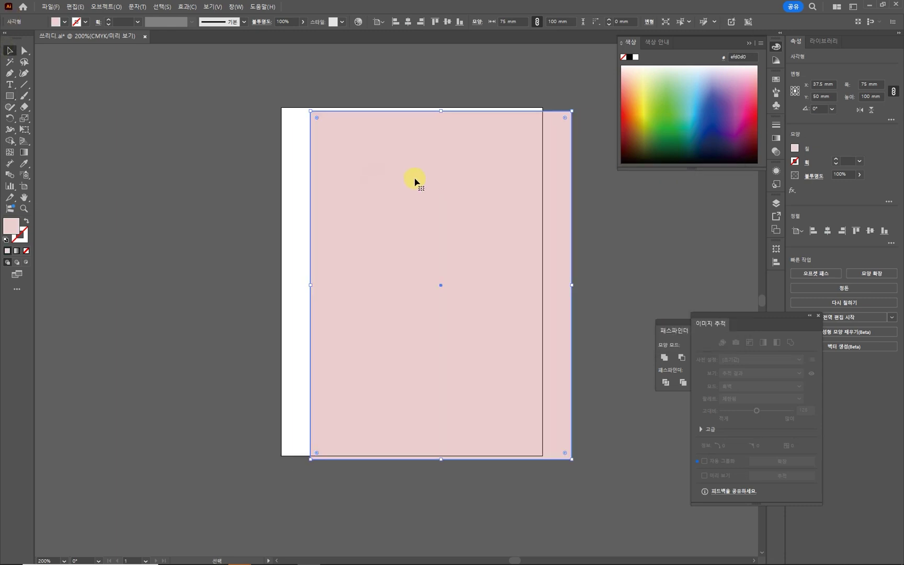
{"action": "key", "text": "ctrl+z"}
{"action": "key", "text": "ctrl+2"}
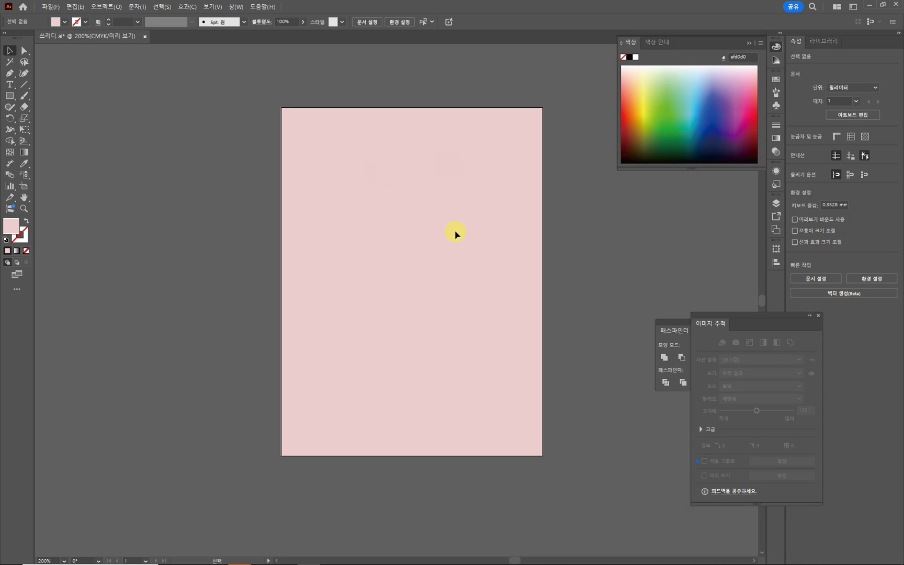
Step: Draw pink circles, copy them into a ring, and unite them into one flower shape
{"action": "left_click", "coordinate": [707, 205]}
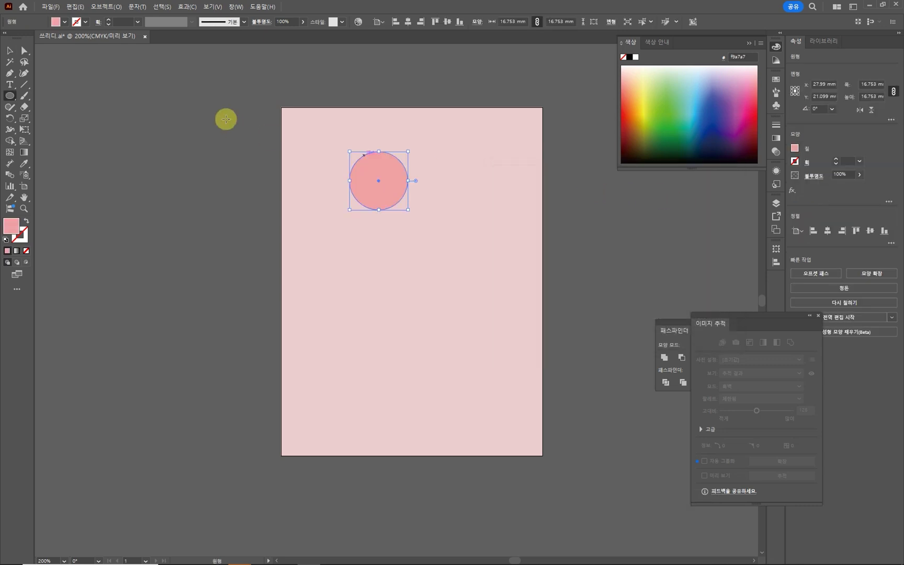
{"action": "key", "text": "Delete"}
{"action": "mouse_move", "coordinate": [335, 156]}
{"action": "left_mouse_down"}
{"action": "mouse_move", "coordinate": [385, 206]}
{"action": "mouse_move", "coordinate": [335, 224]}
{"action": "left_mouse_up"}
{"action": "key", "text": "v"}
{"action": "mouse_move", "coordinate": [342, 226]}
{"action": "left_mouse_down"}
{"action": "mouse_move", "coordinate": [347, 261]}
{"action": "mouse_move", "coordinate": [345, 253]}
{"action": "left_mouse_up"}
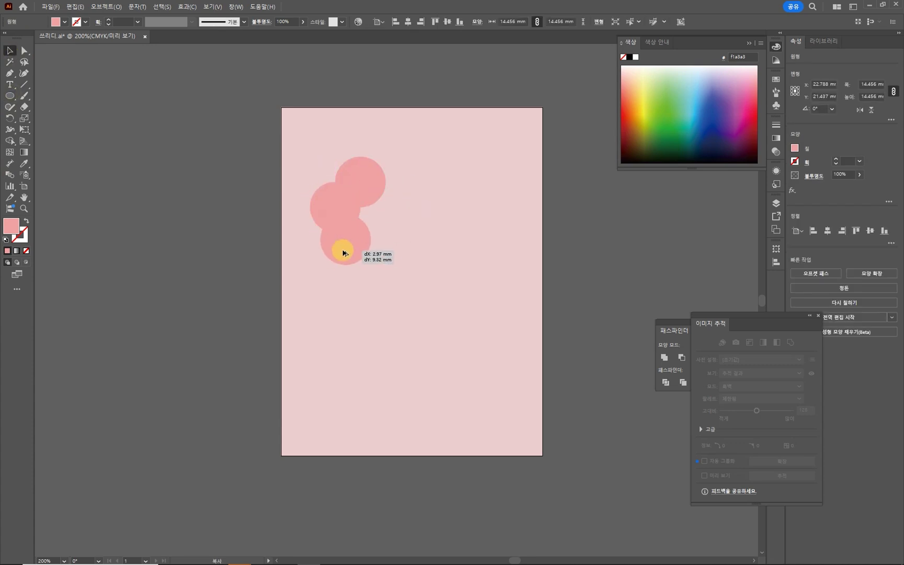
{"action": "left_click_drag", "start_coordinate": [402, 220], "coordinate": [393, 254]}
{"action": "left_click_drag", "start_coordinate": [317, 175], "coordinate": [421, 272]}
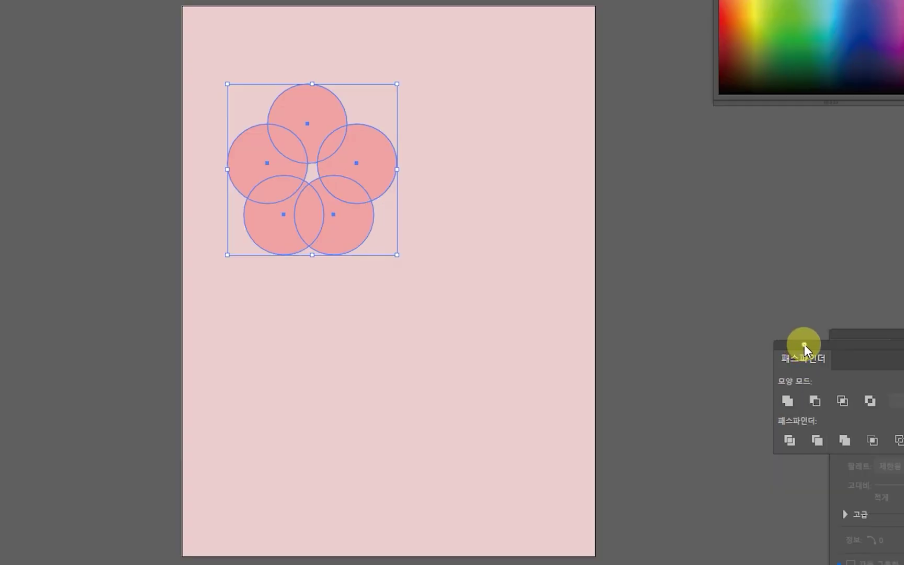
{"action": "left_click_drag", "start_coordinate": [805, 344], "coordinate": [595, 168]}
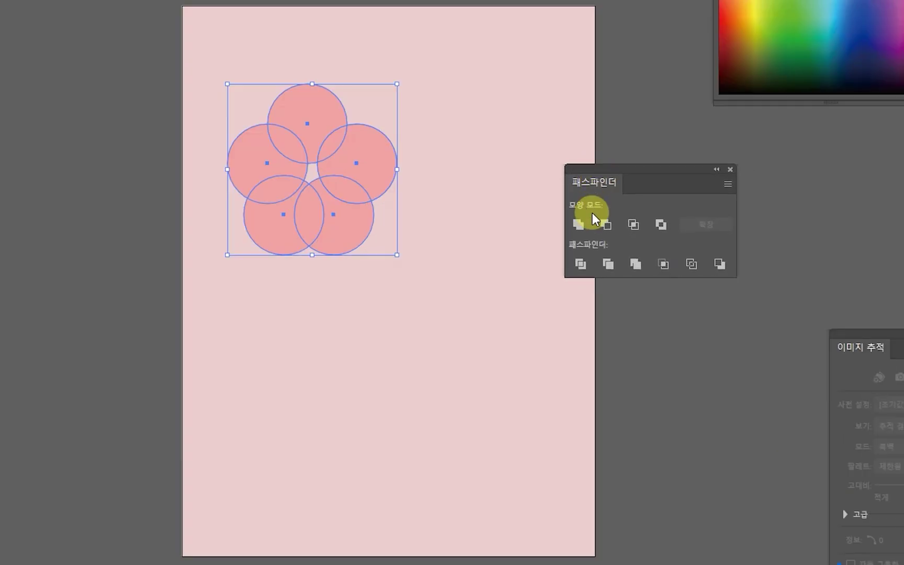
{"action": "left_click", "coordinate": [579, 224]}
Step: Add a yellow-green #dced40 centre circle and draw a curving stem below the flower
{"action": "key", "text": "l"}
{"action": "left_click_drag", "start_coordinate": [312, 173], "coordinate": [339, 191]}
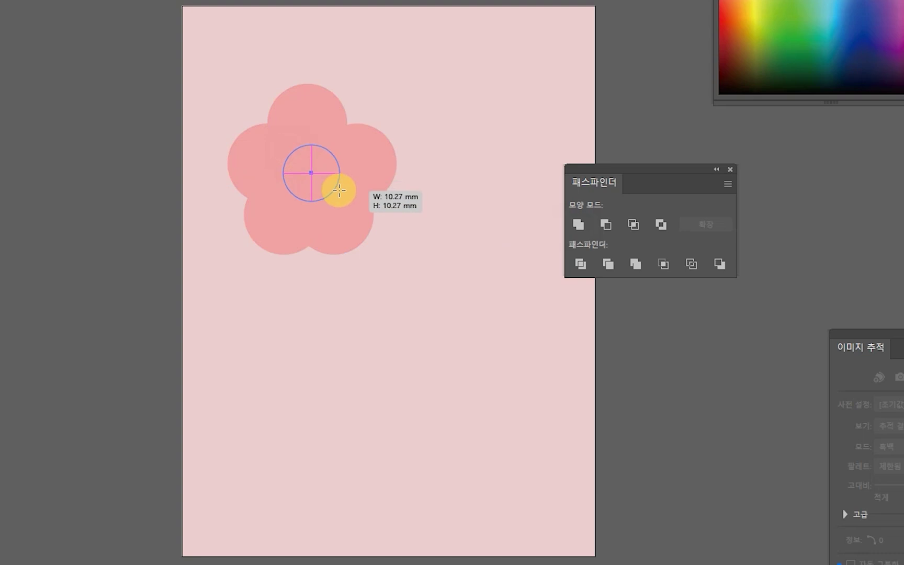
{"action": "left_click_drag", "start_coordinate": [684, 218], "coordinate": [656, 168]}
{"action": "left_click", "coordinate": [856, 163]}
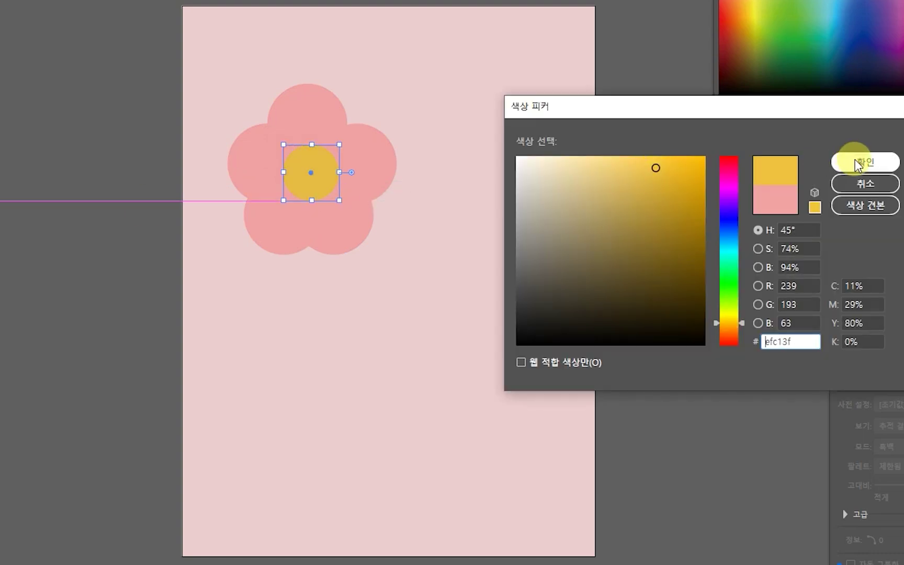
{"action": "double_click", "coordinate": [11, 226]}
{"action": "left_click_drag", "start_coordinate": [628, 294], "coordinate": [627, 301]}
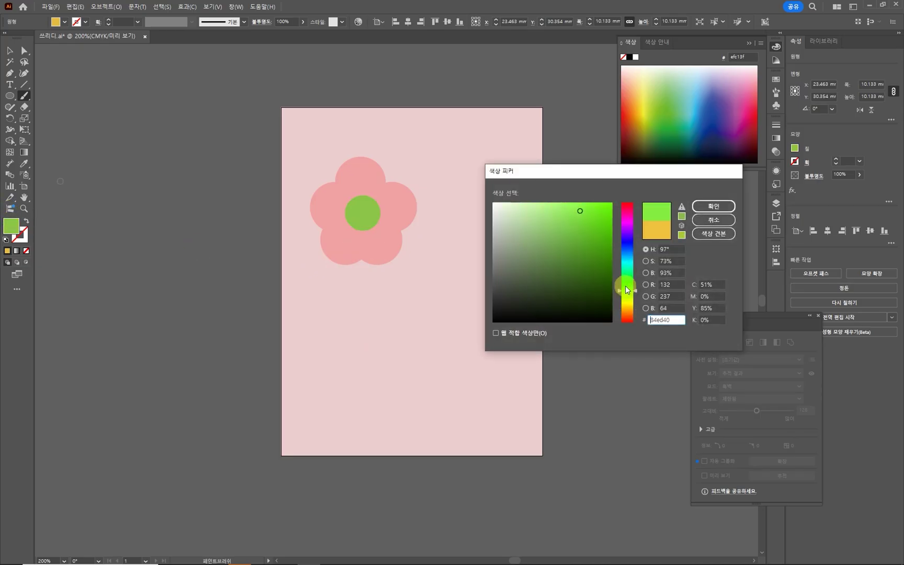
{"action": "left_click", "coordinate": [716, 208]}
{"action": "left_click_drag", "start_coordinate": [364, 242], "coordinate": [313, 368]}
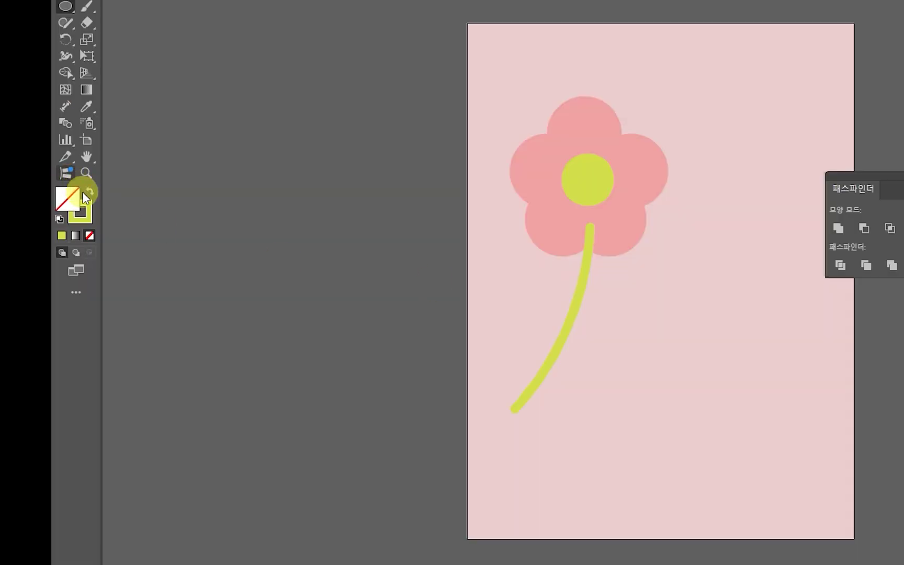
Step: Make a pointed lime leaf from an oval and duplicate it on the other side of the stem
{"action": "left_click", "coordinate": [89, 192]}
{"action": "left_click_drag", "start_coordinate": [641, 335], "coordinate": [720, 431]}
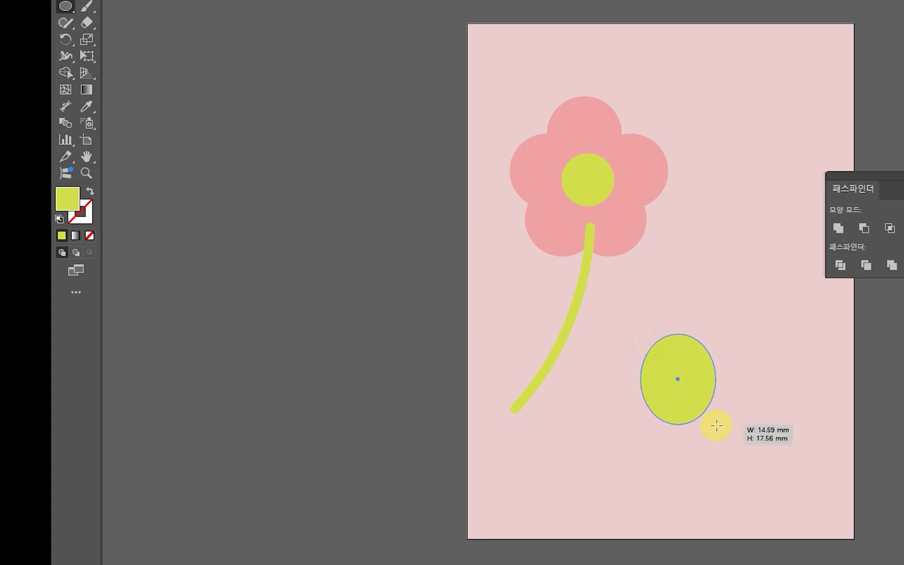
{"action": "left_click_drag", "start_coordinate": [66, 81], "coordinate": [135, 130]}
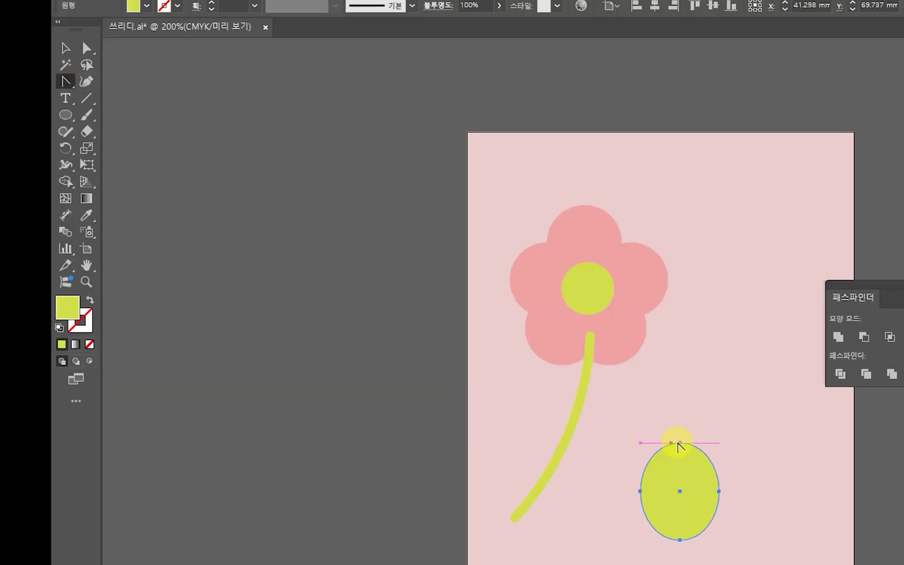
{"action": "left_click", "coordinate": [680, 443]}
{"action": "left_click", "coordinate": [501, 475]}
{"action": "key", "text": "v"}
{"action": "mouse_move", "coordinate": [544, 420]}
{"action": "left_mouse_down"}
{"action": "mouse_move", "coordinate": [517, 421]}
{"action": "mouse_move", "coordinate": [432, 326]}
{"action": "left_mouse_up"}
{"action": "mouse_move", "coordinate": [465, 275]}
{"action": "left_mouse_down"}
{"action": "mouse_move", "coordinate": [502, 347]}
{"action": "mouse_move", "coordinate": [473, 395]}
{"action": "left_mouse_up"}
{"action": "mouse_move", "coordinate": [414, 319]}
{"action": "left_mouse_down", "text": "alt"}
{"action": "mouse_move", "coordinate": [290, 333]}
{"action": "mouse_move", "coordinate": [306, 351]}
{"action": "mouse_move", "coordinate": [318, 347]}
{"action": "left_mouse_up", "text": "alt"}
Step: Expand the stem stroke, send it backward, and unite stem and leaves into one shape
{"action": "left_click", "coordinate": [413, 432]}
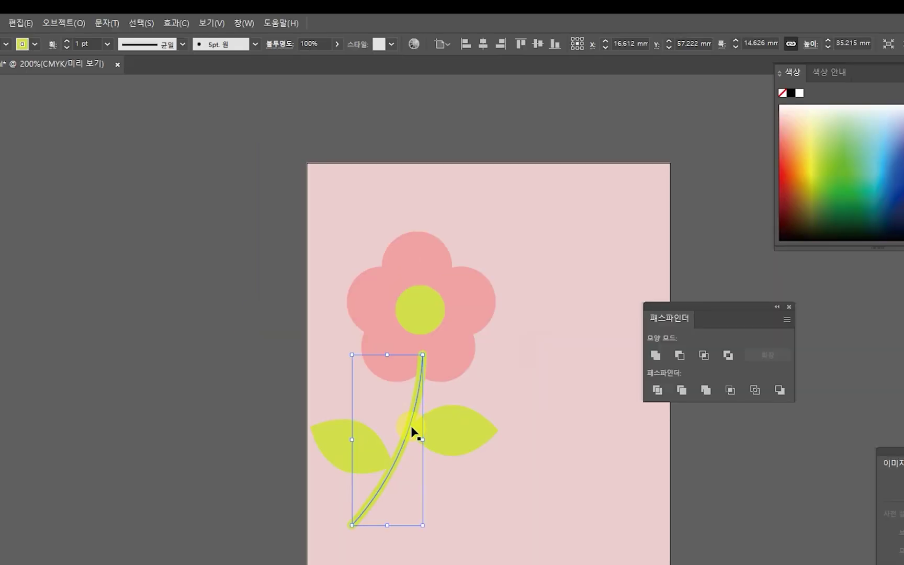
{"action": "left_click", "coordinate": [63, 23]}
{"action": "left_click", "coordinate": [71, 203]}
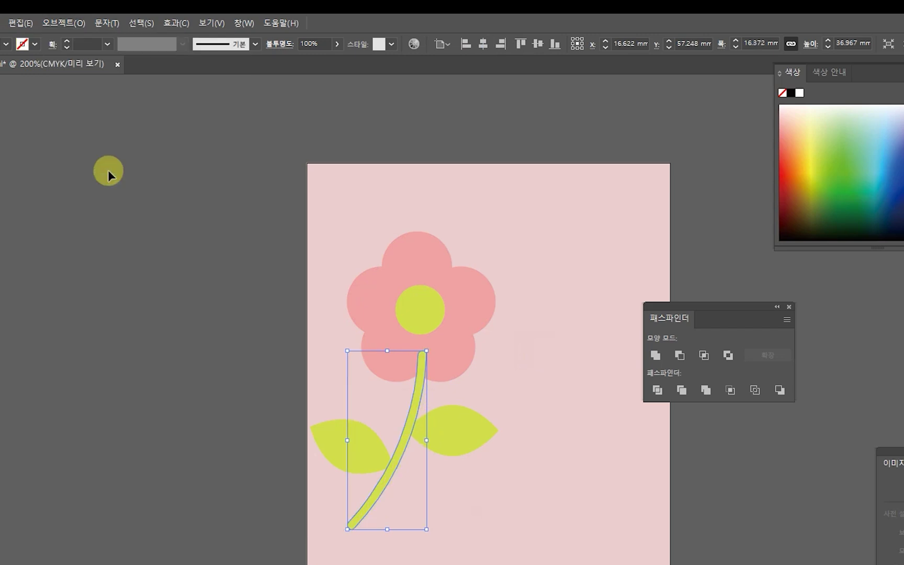
{"action": "left_click", "coordinate": [407, 402]}
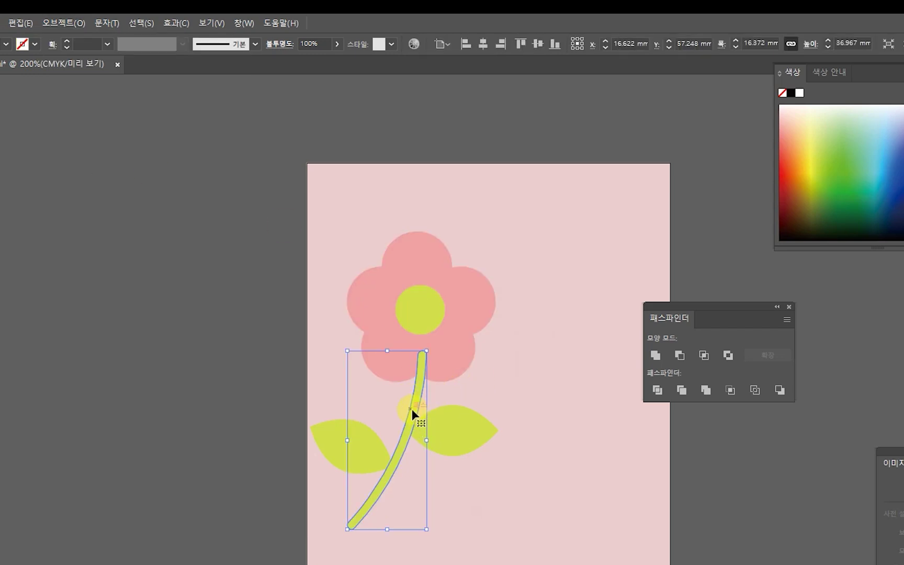
{"action": "key", "text": "ctrl+bracketleft"}
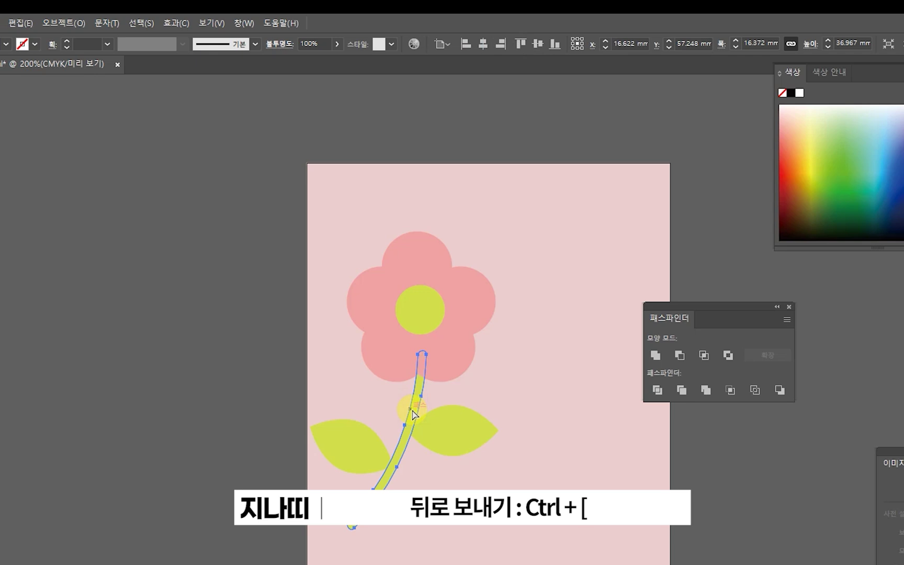
{"action": "left_click", "coordinate": [465, 488]}
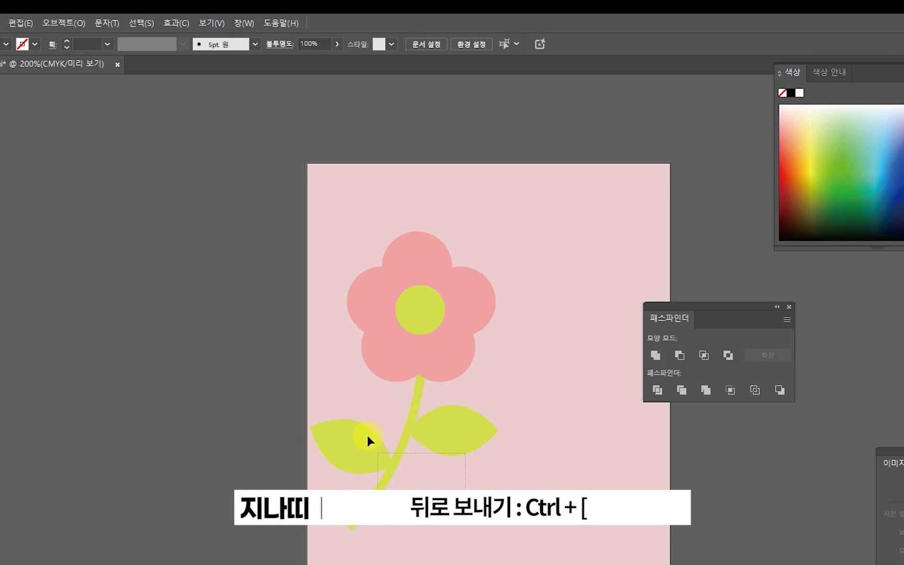
{"action": "left_click", "coordinate": [355, 422]}
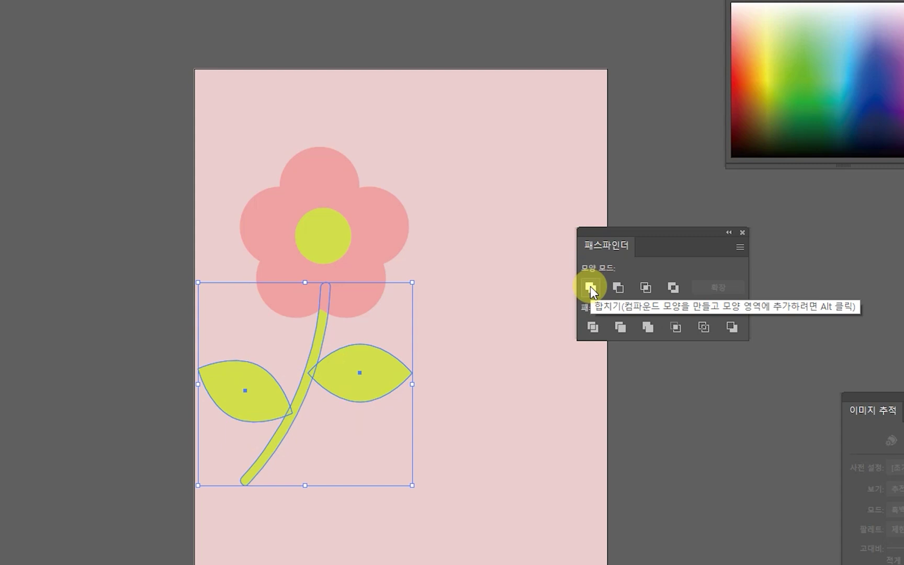
{"action": "left_click", "coordinate": [657, 356]}
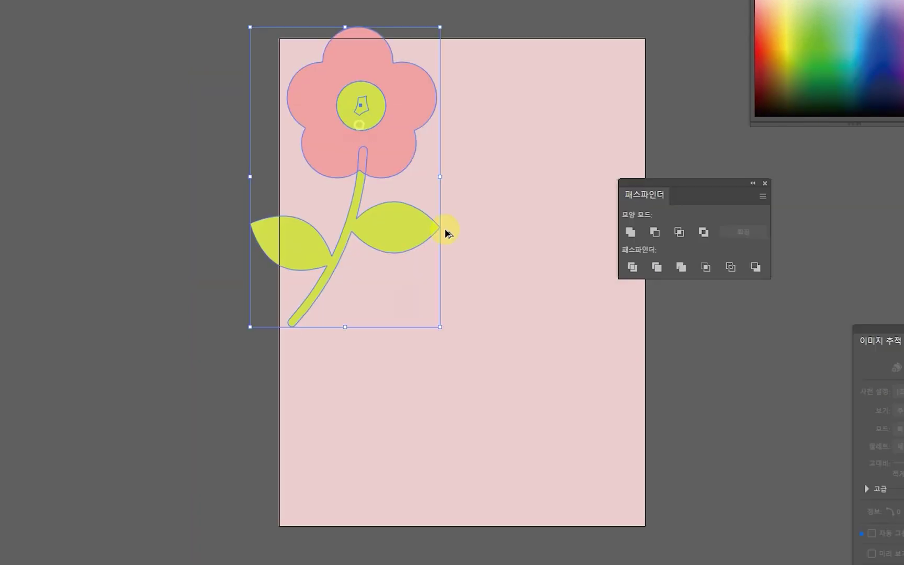
Step: Alt-drag flower copies to the bottom right and bottom left, undoing a trial rotation
{"action": "mouse_move", "coordinate": [361, 107]}
{"action": "left_mouse_down"}
{"action": "mouse_move", "coordinate": [574, 347]}
{"action": "mouse_move", "coordinate": [593, 343]}
{"action": "left_mouse_up"}
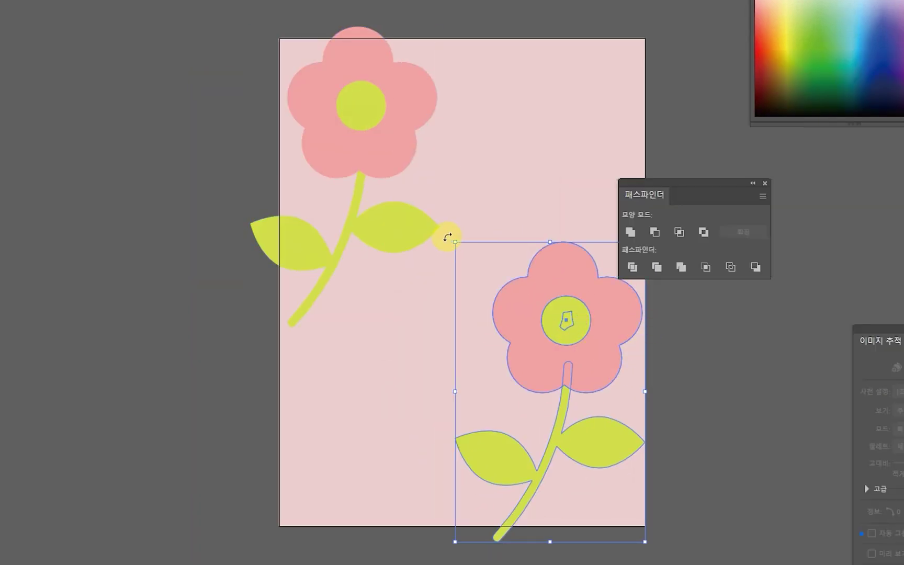
{"action": "left_click_drag", "start_coordinate": [448, 236], "coordinate": [612, 198]}
{"action": "key", "text": "ctrl+z"}
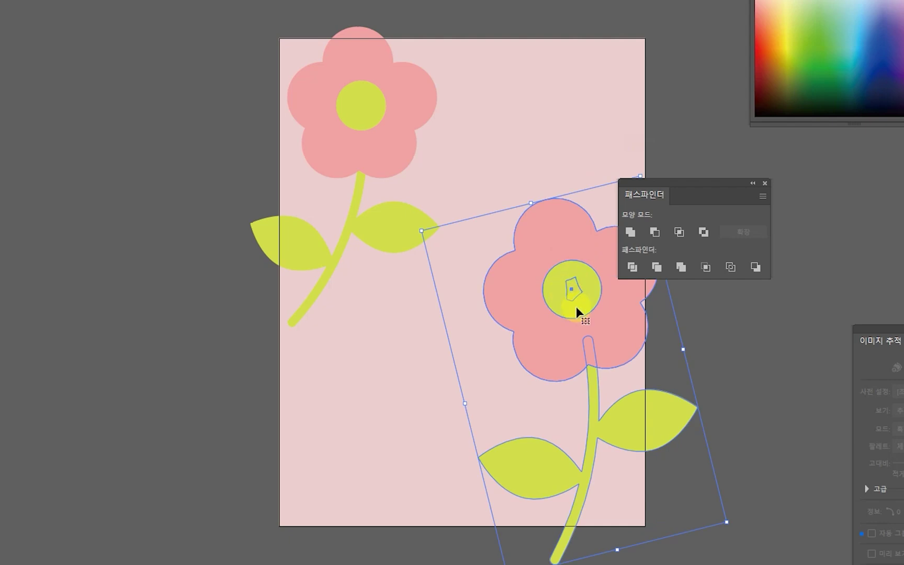
{"action": "left_click", "coordinate": [559, 285]}
{"action": "mouse_move", "coordinate": [524, 297]}
{"action": "left_mouse_down"}
{"action": "mouse_move", "coordinate": [293, 458]}
{"action": "mouse_move", "coordinate": [530, 76]}
{"action": "mouse_move", "coordinate": [557, 63]}
{"action": "left_mouse_up"}
Step: Type a large letter J and set it in the 롯데리아 촵땡겨체 font
{"action": "key", "text": "t"}
{"action": "left_click", "coordinate": [347, 285]}
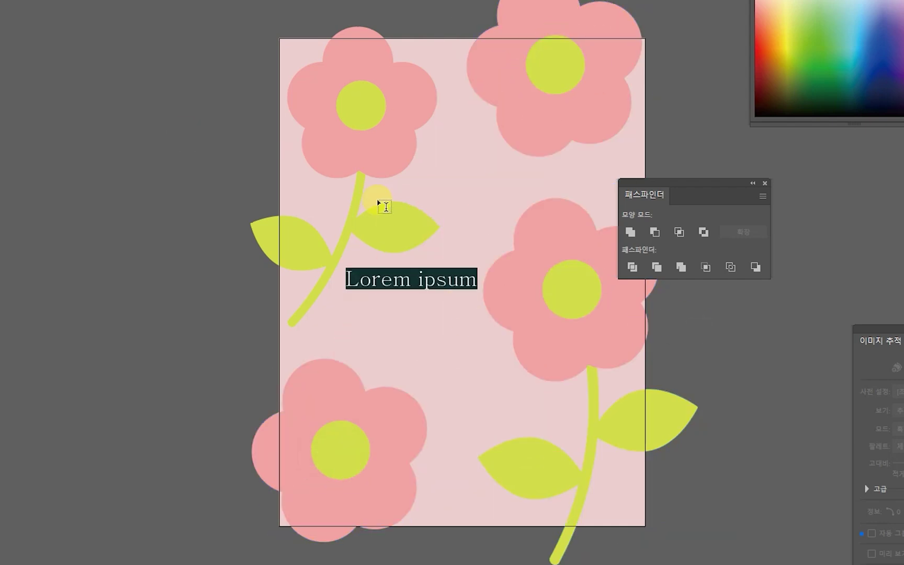
{"action": "type", "text": "J"}
{"action": "key", "text": "Escape"}
{"action": "left_click_drag", "start_coordinate": [367, 290], "coordinate": [468, 418]}
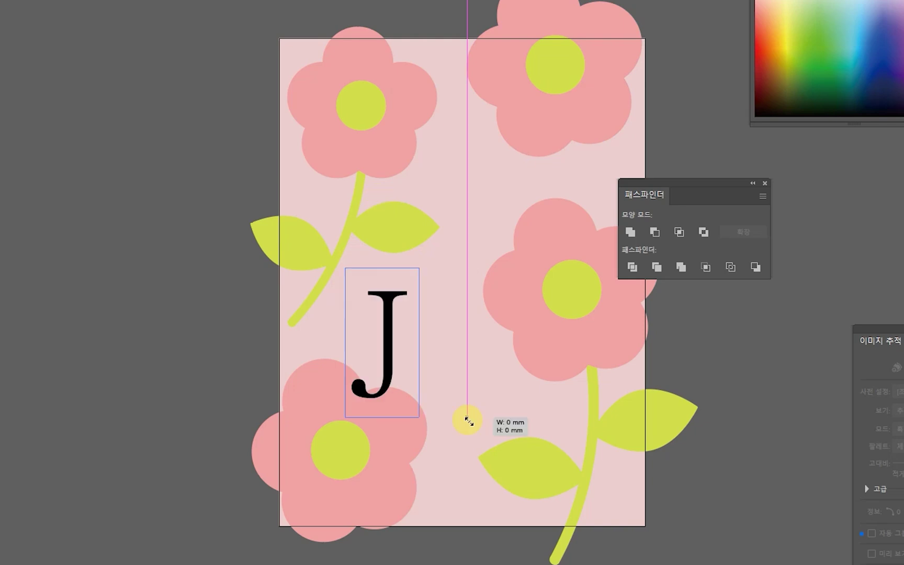
{"action": "left_click_drag", "start_coordinate": [382, 335], "coordinate": [424, 335]}
{"action": "left_click", "coordinate": [349, 219]}
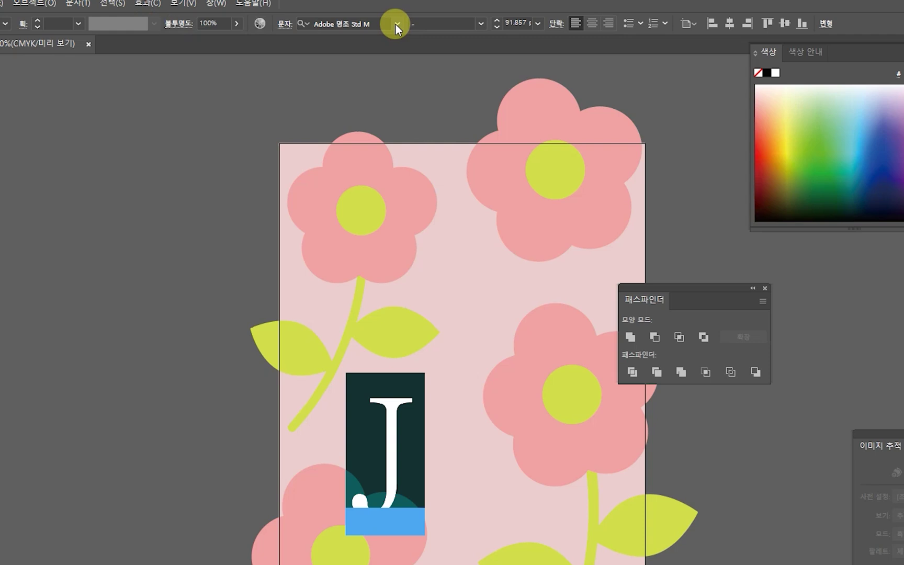
{"action": "left_click", "coordinate": [396, 24]}
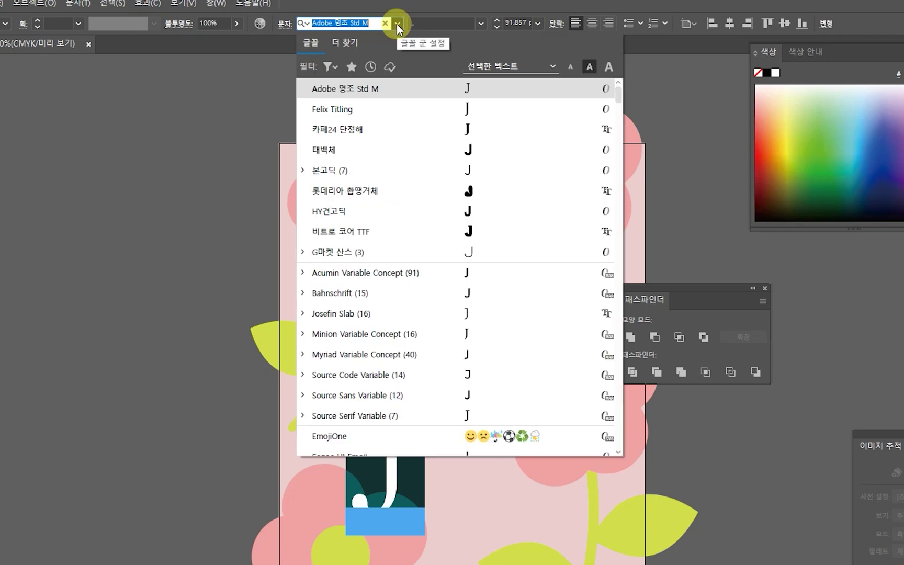
{"action": "left_click", "coordinate": [377, 190]}
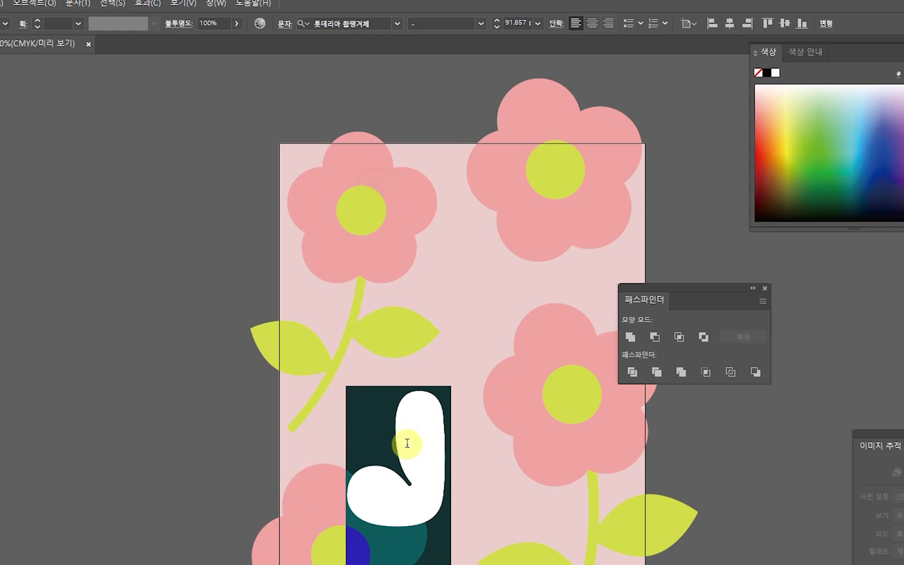
Step: Give the J a lighter red fill
{"action": "double_click", "coordinate": [416, 476]}
{"action": "left_click", "coordinate": [669, 323]}
{"action": "left_click", "coordinate": [682, 313]}
{"action": "left_click", "coordinate": [884, 281]}
Step: Copy the J around the flowers and retype the copies as n, a and i
{"action": "left_click_drag", "start_coordinate": [384, 402], "coordinate": [413, 240]}
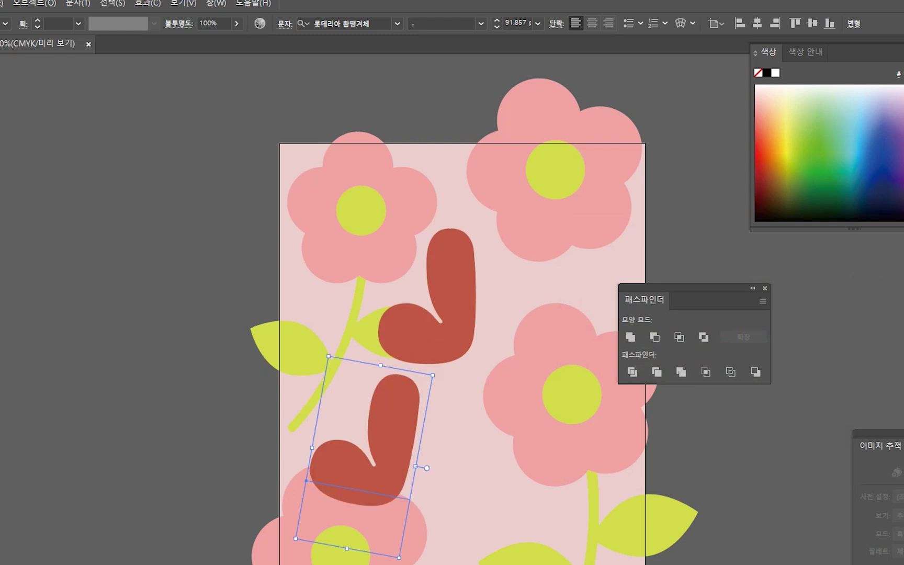
{"action": "double_click", "coordinate": [361, 450]}
{"action": "type", "text": "H"}
{"action": "left_click_drag", "start_coordinate": [383, 444], "coordinate": [495, 468]}
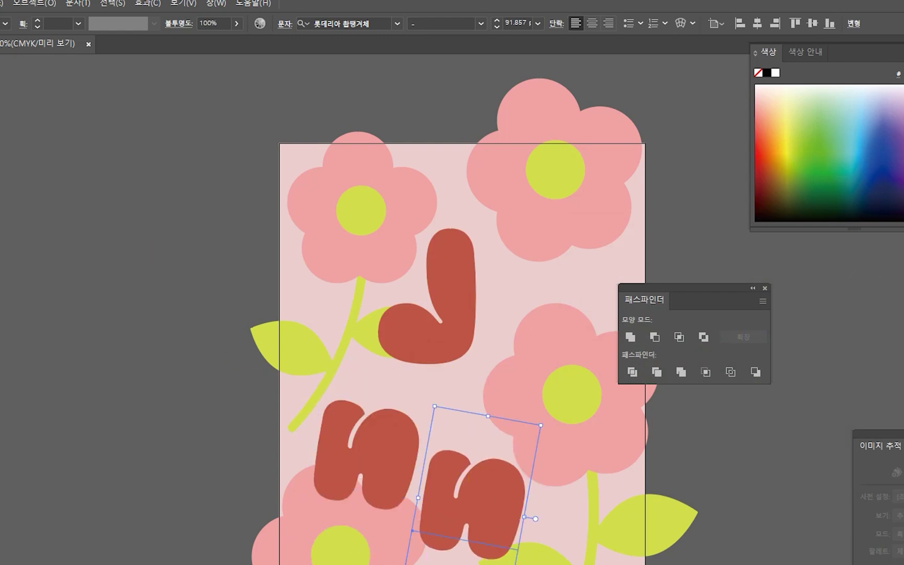
{"action": "double_click", "coordinate": [468, 501]}
{"action": "type", "text": "a"}
{"action": "left_click_drag", "start_coordinate": [432, 309], "coordinate": [531, 286]}
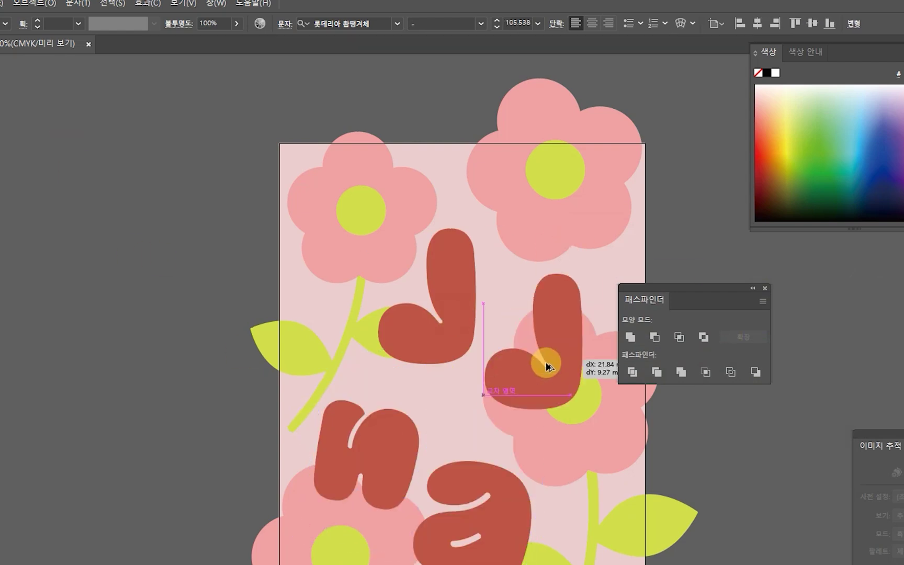
{"action": "double_click", "coordinate": [553, 281]}
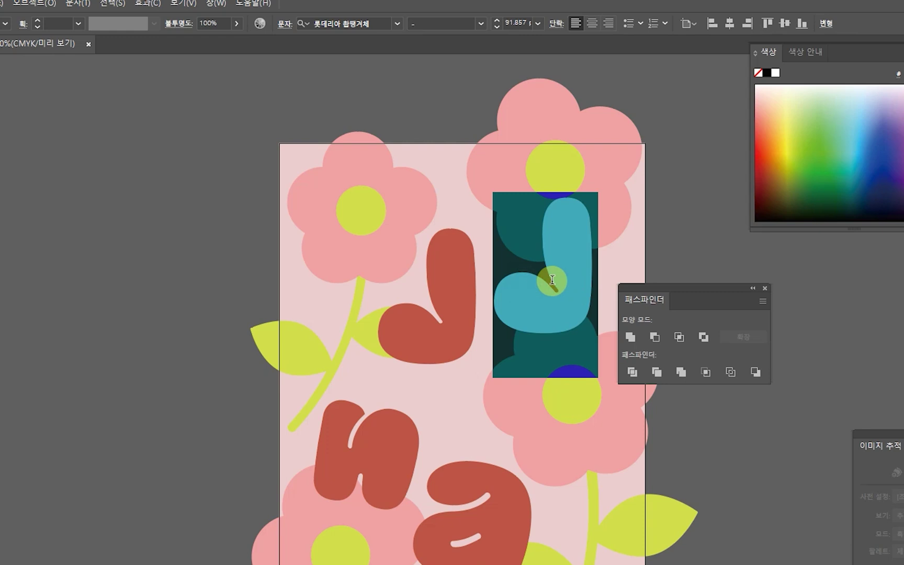
{"action": "type", "text": "i"}
{"action": "key", "text": "Escape"}
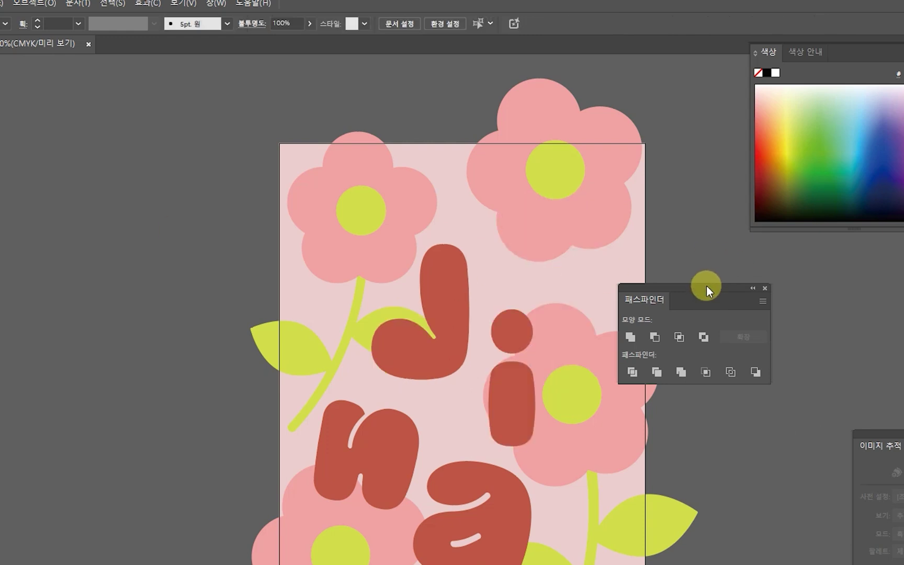
{"action": "left_click_drag", "start_coordinate": [706, 287], "coordinate": [843, 290]}
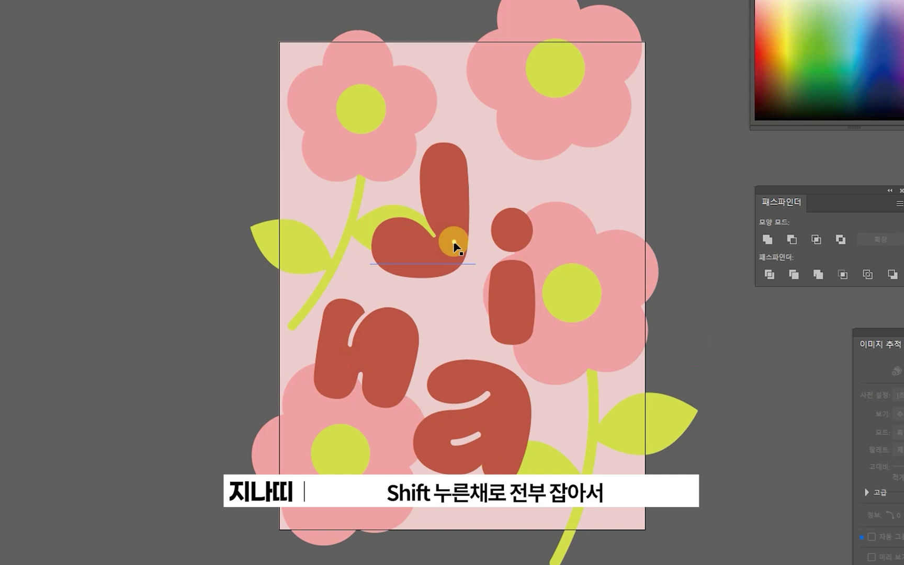
Step: Select the J, i, n and a, expand them into shapes, and nudge the i up-left
{"action": "left_click", "coordinate": [455, 243], "text": "shift"}
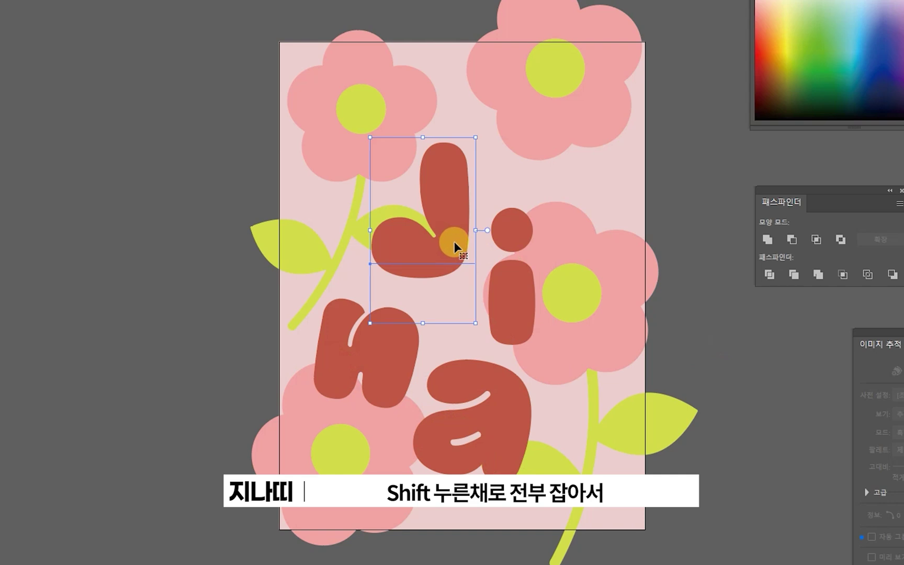
{"action": "left_click", "coordinate": [525, 297], "text": "shift"}
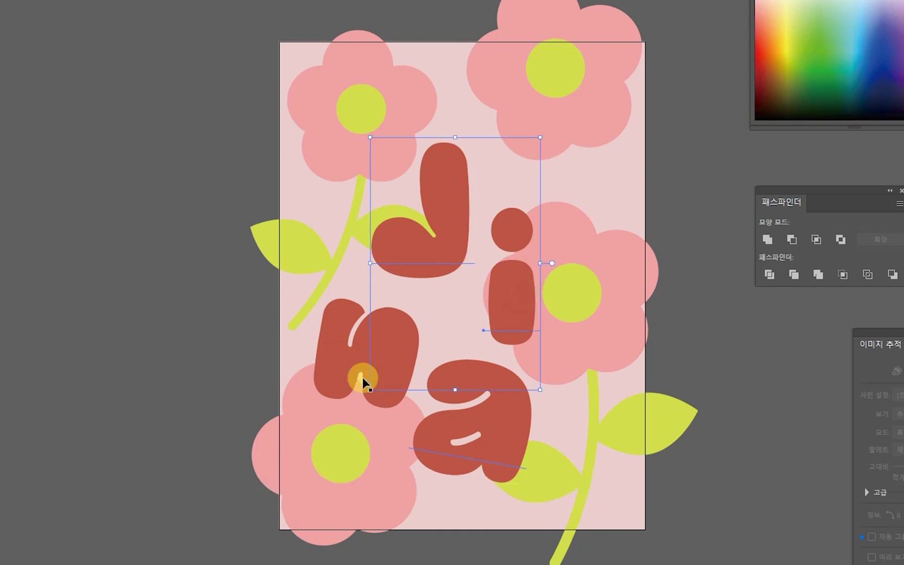
{"action": "left_click", "coordinate": [325, 369], "text": "shift"}
{"action": "left_click", "coordinate": [497, 462], "text": "shift"}
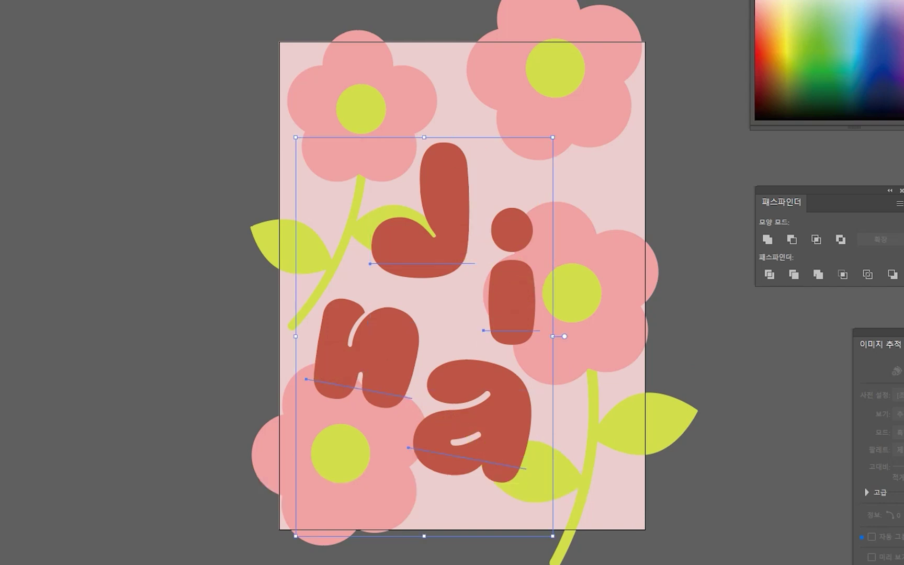
{"action": "left_click", "coordinate": [73, 71]}
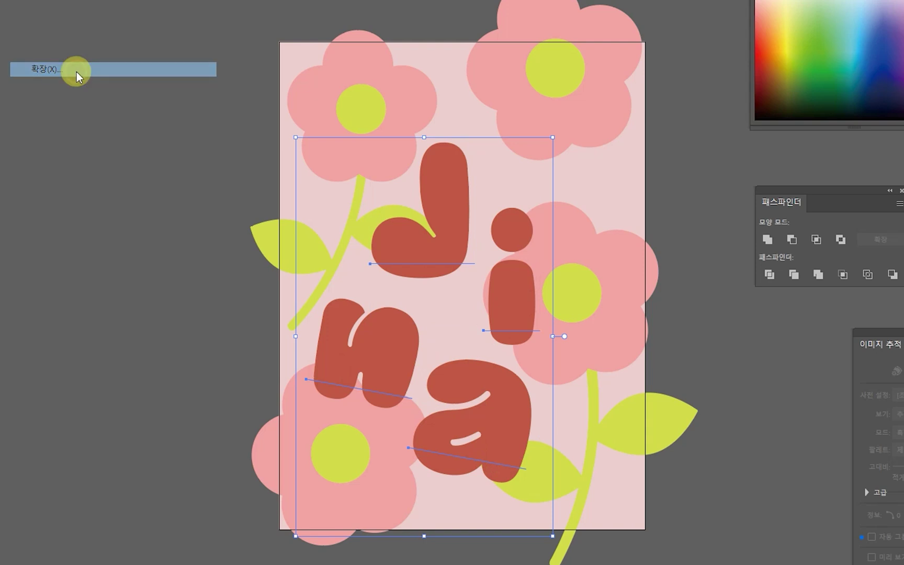
{"action": "left_click", "coordinate": [502, 348]}
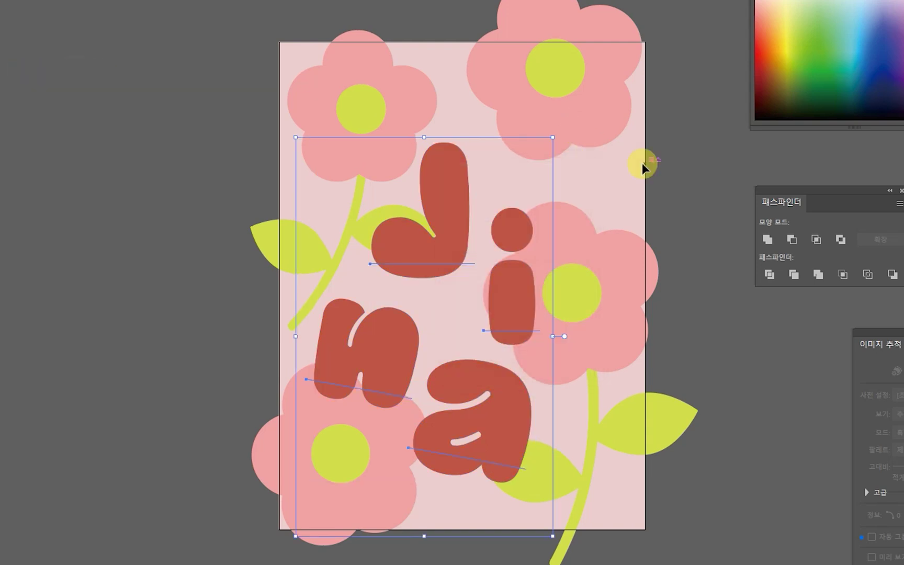
{"action": "left_click", "coordinate": [702, 141]}
{"action": "left_click_drag", "start_coordinate": [524, 232], "coordinate": [519, 201]}
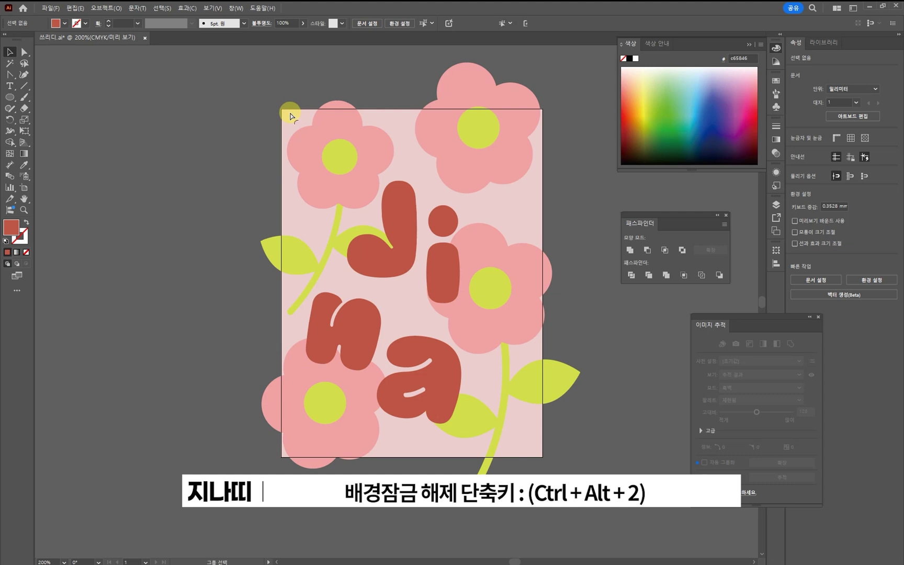
Step: Unlock the background with Ctrl+Alt+2, test-move and undo it, then select all artwork
{"action": "key", "text": "ctrl+alt+2"}
{"action": "left_click", "coordinate": [238, 131]}
{"action": "left_click_drag", "start_coordinate": [278, 131], "coordinate": [261, 115]}
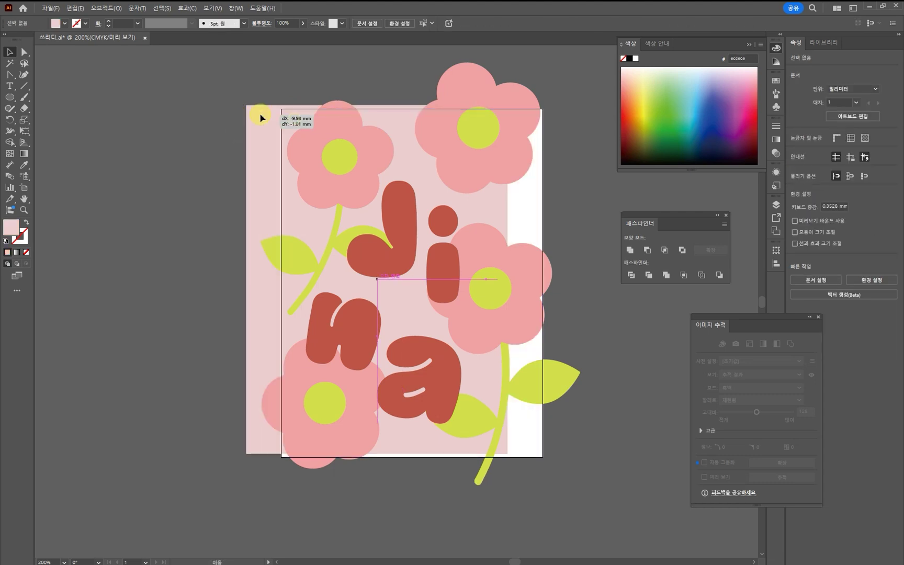
{"action": "key", "text": "ctrl+z"}
{"action": "left_click", "coordinate": [237, 174]}
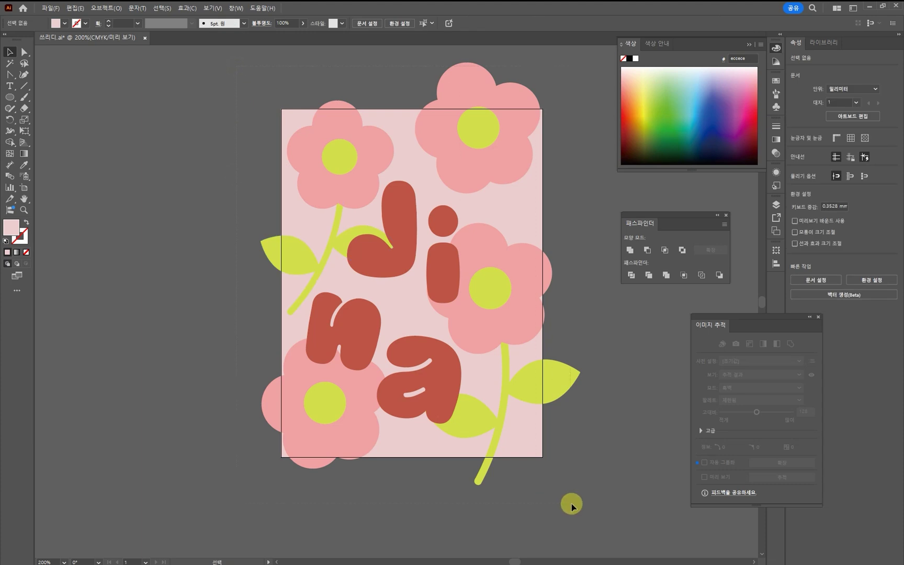
{"action": "left_click_drag", "start_coordinate": [278, 217], "coordinate": [571, 505]}
Step: Apply the 3D and Materials Inflate effect to all artwork, preview it, then undo it
{"action": "left_click", "coordinate": [187, 8]}
{"action": "mouse_move", "coordinate": [212, 60]}
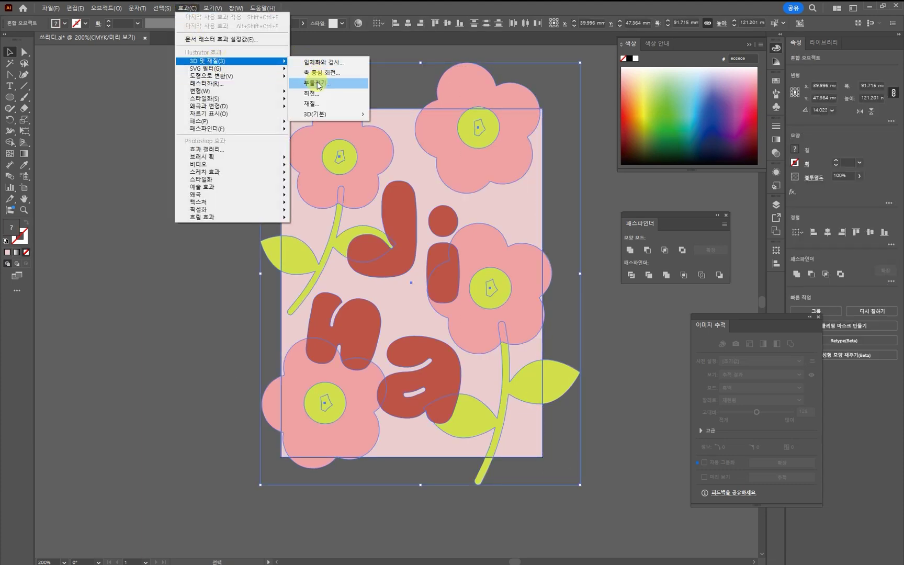
{"action": "left_click", "coordinate": [327, 83]}
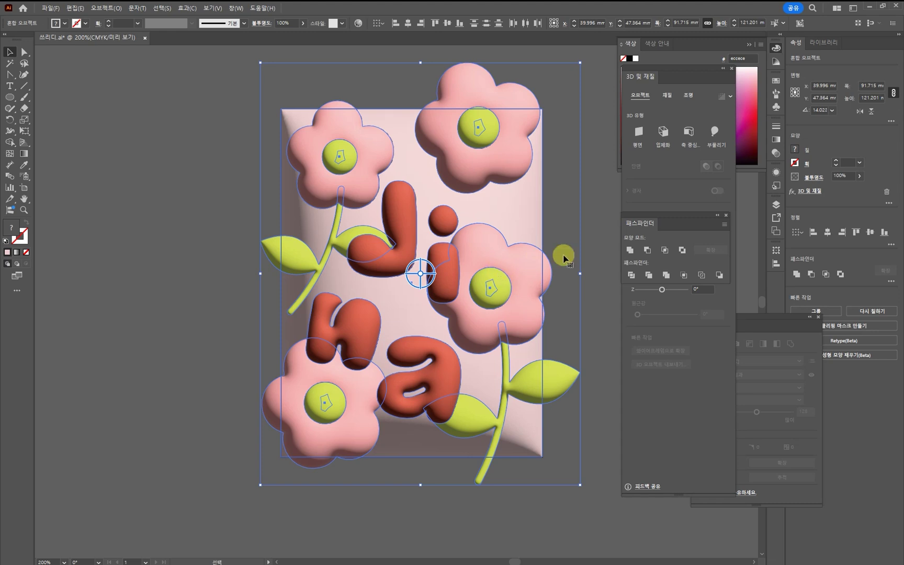
{"action": "left_click", "coordinate": [593, 240]}
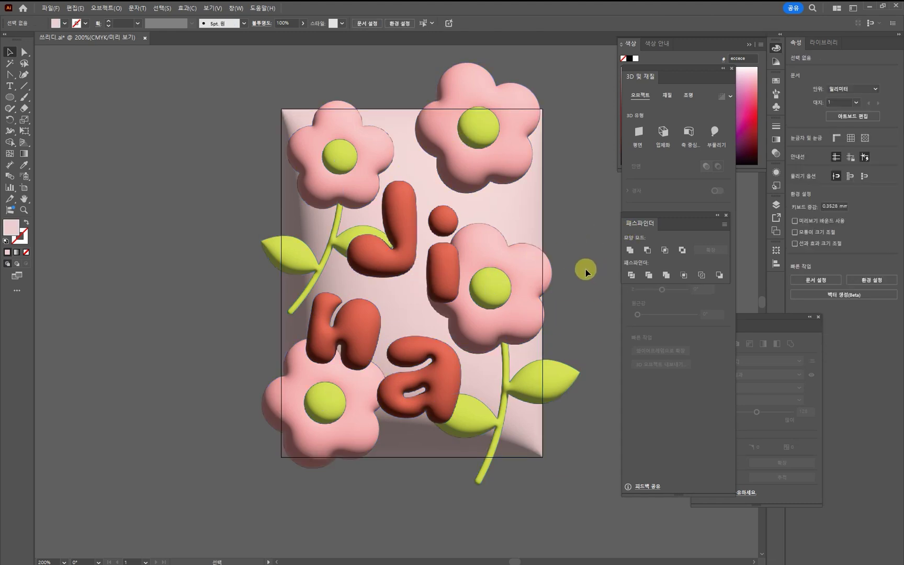
{"action": "key", "text": "ctrl+z"}
Step: Divide all flat artwork with Pathfinder, test-move a petal piece, undo, and reselect everything
{"action": "left_click", "coordinate": [256, 137]}
{"action": "left_click", "coordinate": [537, 395]}
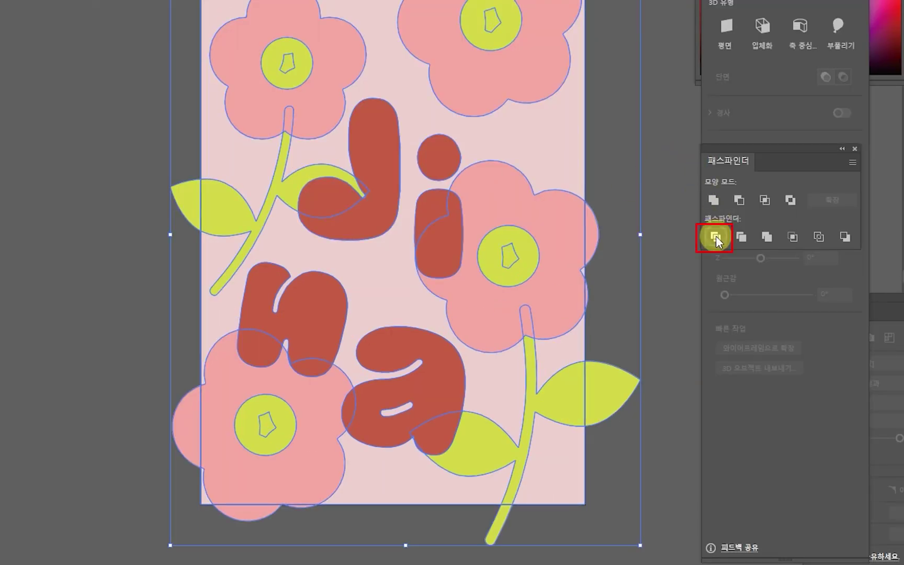
{"action": "left_click", "coordinate": [715, 240]}
{"action": "left_click", "coordinate": [23, 51]}
{"action": "left_click", "coordinate": [168, 201]}
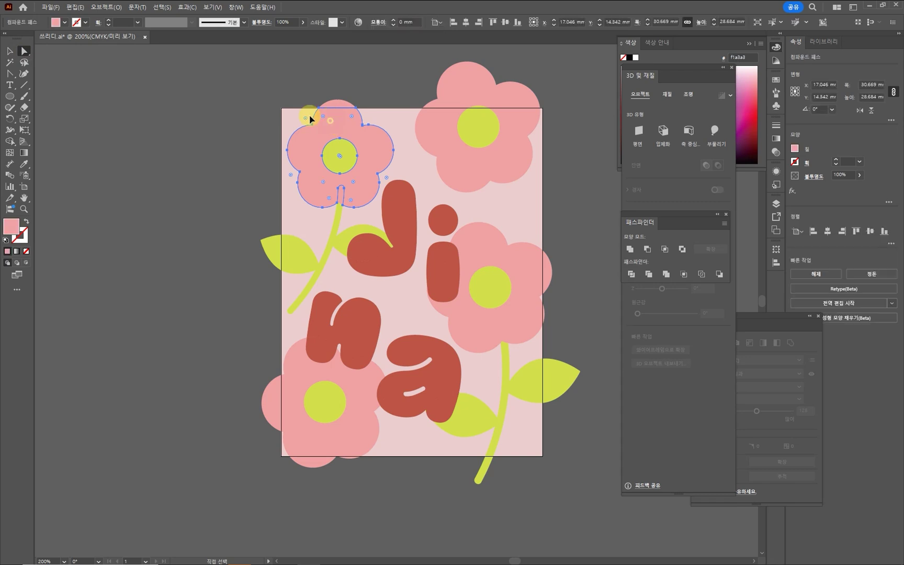
{"action": "left_click_drag", "start_coordinate": [309, 115], "coordinate": [258, 105]}
{"action": "key", "text": "ctrl+z"}
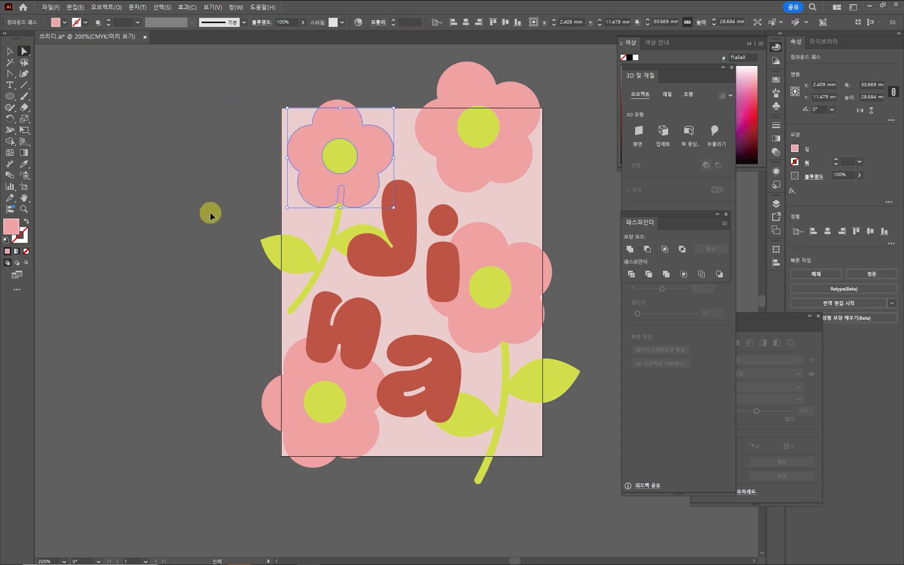
{"action": "key", "text": "v"}
{"action": "key", "text": "ctrl+a"}
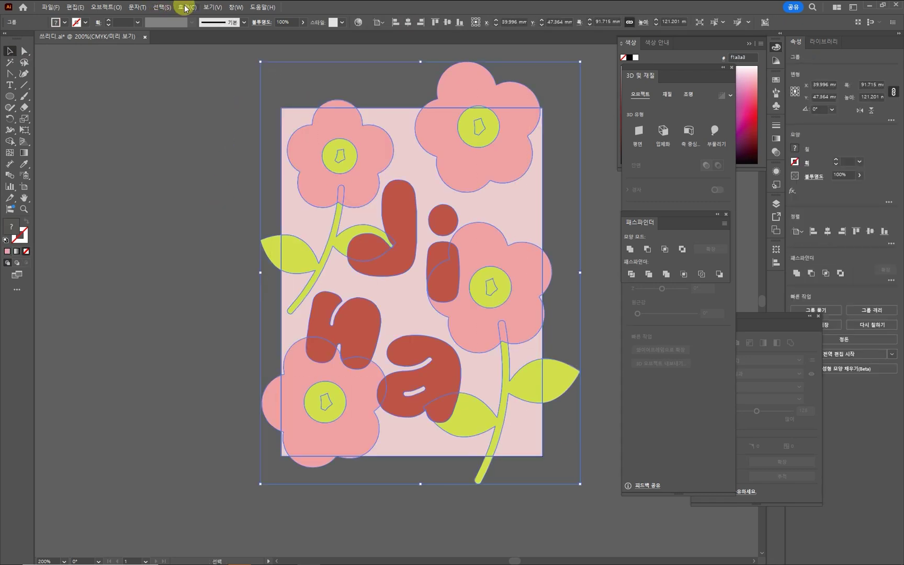
Step: Apply the 3D Inflate effect to the divided artwork, then reselect the whole inflated artwork
{"action": "left_click", "coordinate": [186, 8]}
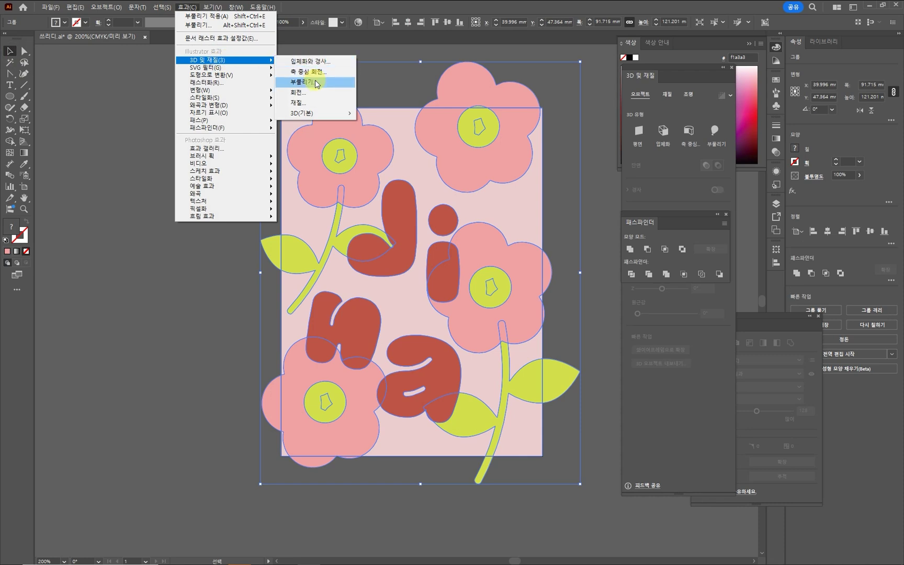
{"action": "left_click", "coordinate": [316, 84]}
{"action": "left_click", "coordinate": [572, 291]}
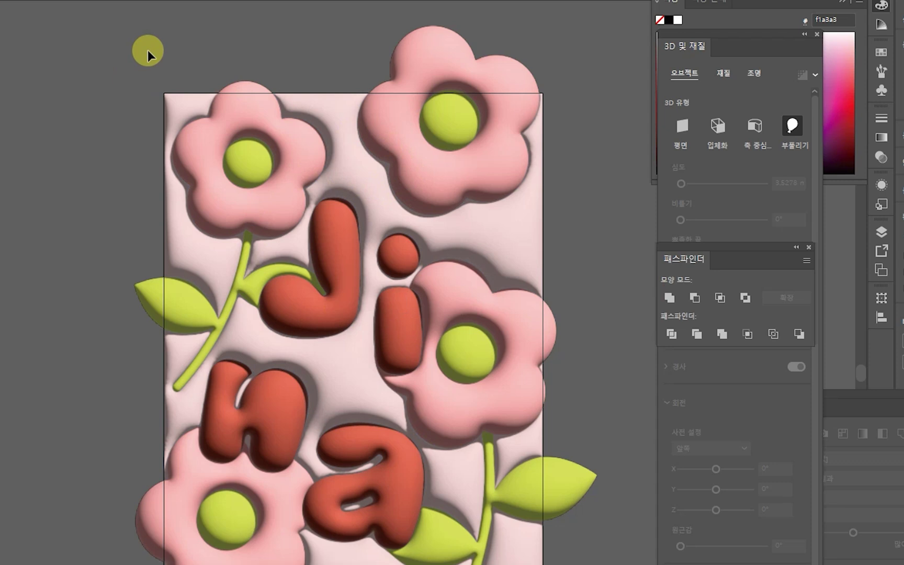
{"action": "left_click_drag", "start_coordinate": [148, 52], "coordinate": [366, 209]}
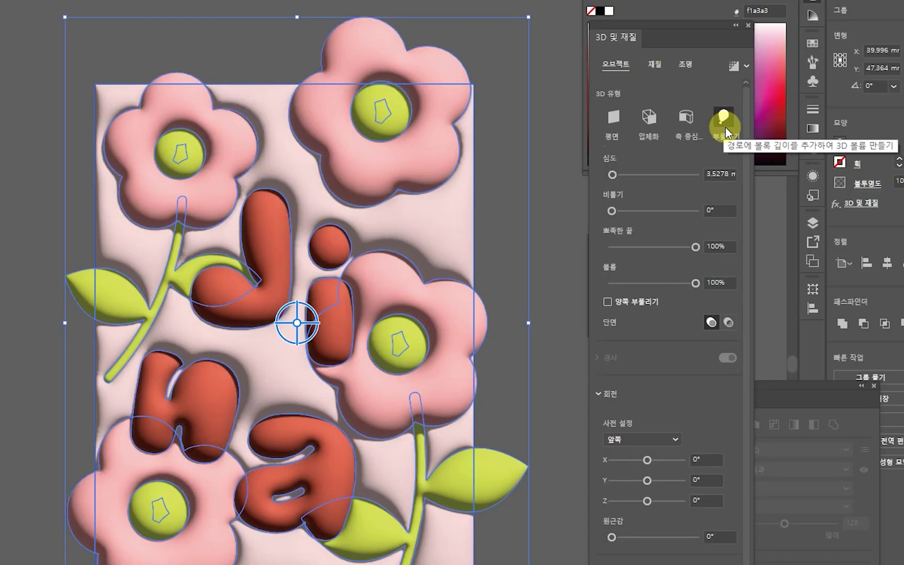
Step: Raise the material's Metallic to 0.85 and move the light overhead (-116.565° rotation, 86.627° height)
{"action": "left_click", "coordinate": [655, 65]}
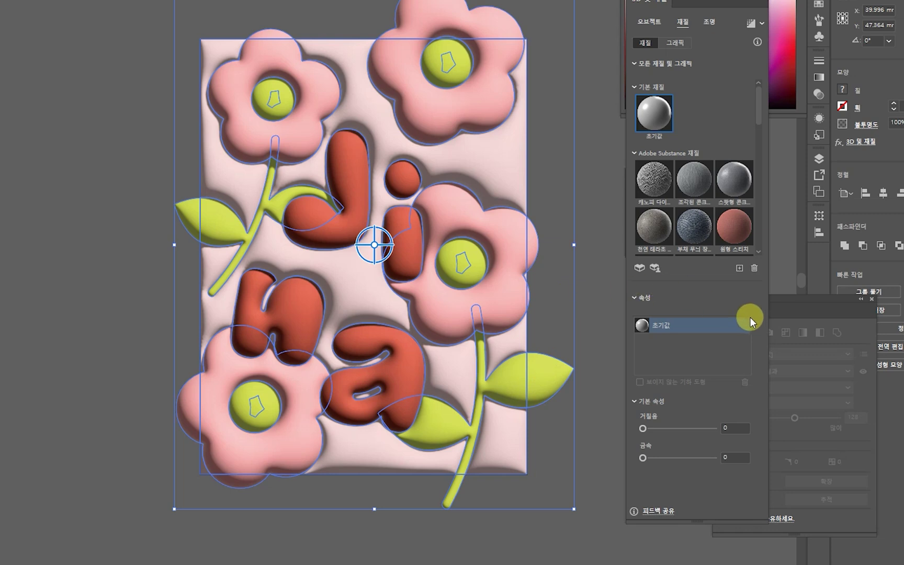
{"action": "left_click_drag", "start_coordinate": [674, 456], "coordinate": [667, 458]}
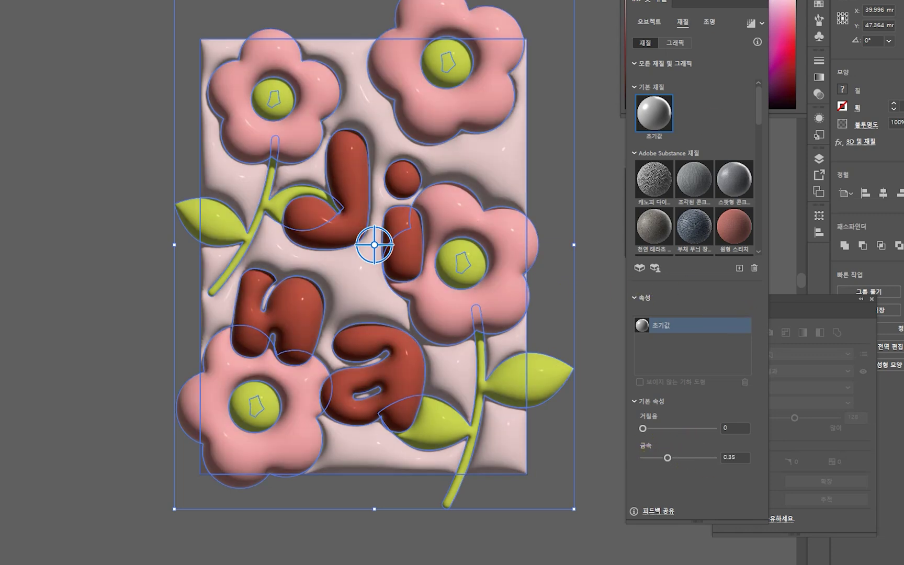
{"action": "left_click", "coordinate": [710, 21]}
{"action": "left_click", "coordinate": [703, 128]}
{"action": "left_click_drag", "start_coordinate": [703, 128], "coordinate": [693, 141]}
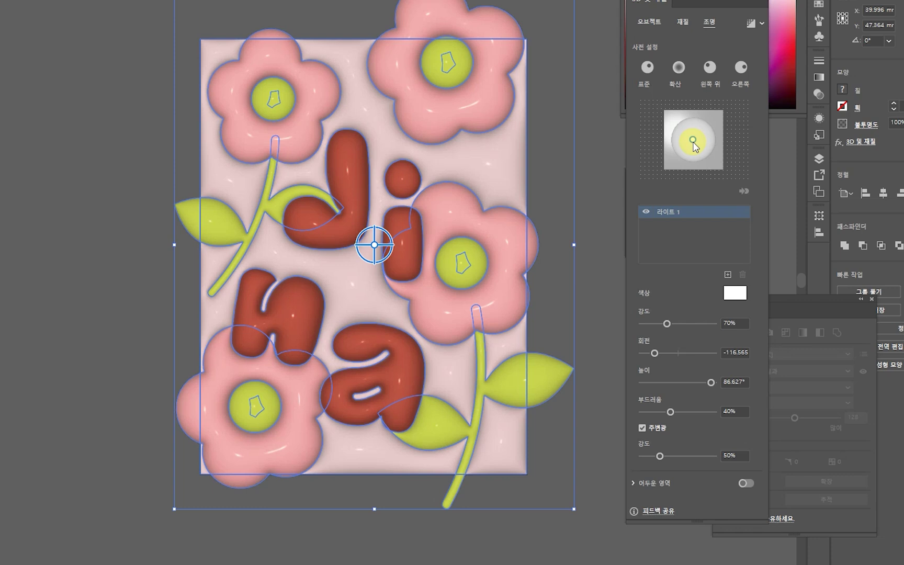
Step: Set the light to 101% intensity, -180° rotation, 65° height, 36% softness and 60% ambient
{"action": "left_click_drag", "start_coordinate": [694, 146], "coordinate": [694, 139]}
{"action": "left_click_drag", "start_coordinate": [666, 323], "coordinate": [666, 323]}
{"action": "left_click_drag", "start_coordinate": [678, 324], "coordinate": [678, 324]}
{"action": "left_click_drag", "start_coordinate": [694, 139], "coordinate": [694, 132]}
{"action": "left_click_drag", "start_coordinate": [670, 412], "coordinate": [668, 413]}
{"action": "left_click_drag", "start_coordinate": [697, 382], "coordinate": [694, 383]}
{"action": "mouse_move", "coordinate": [660, 456]}
{"action": "left_mouse_down"}
{"action": "mouse_move", "coordinate": [680, 456]}
{"action": "mouse_move", "coordinate": [660, 456]}
{"action": "left_mouse_up"}
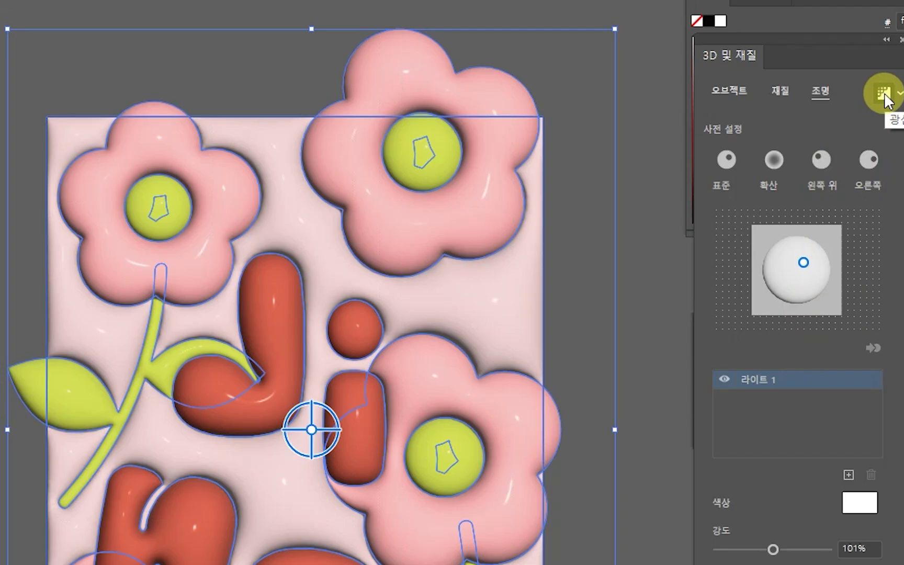
Step: Render the Jina poster with ray tracing and deselect to view the glossy result
{"action": "left_click", "coordinate": [884, 95]}
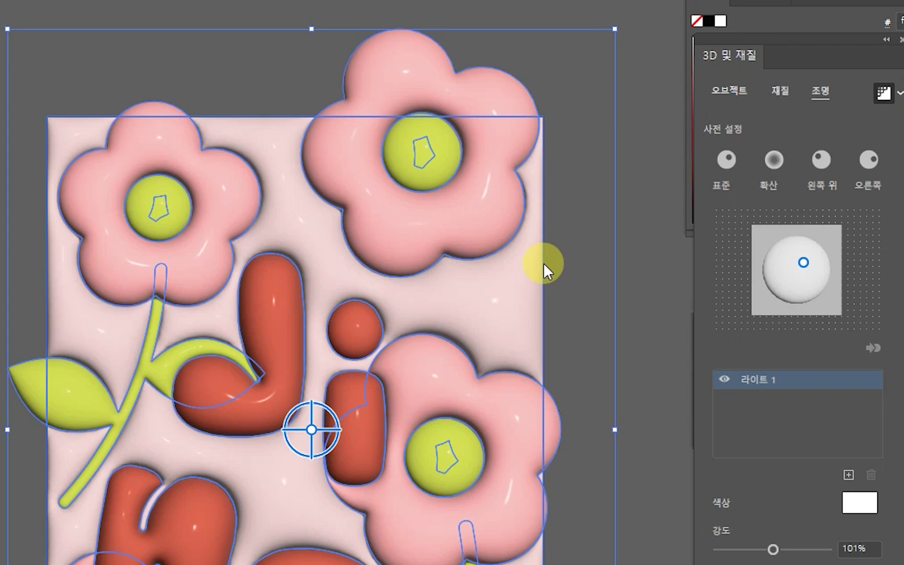
{"action": "left_click", "coordinate": [544, 262]}
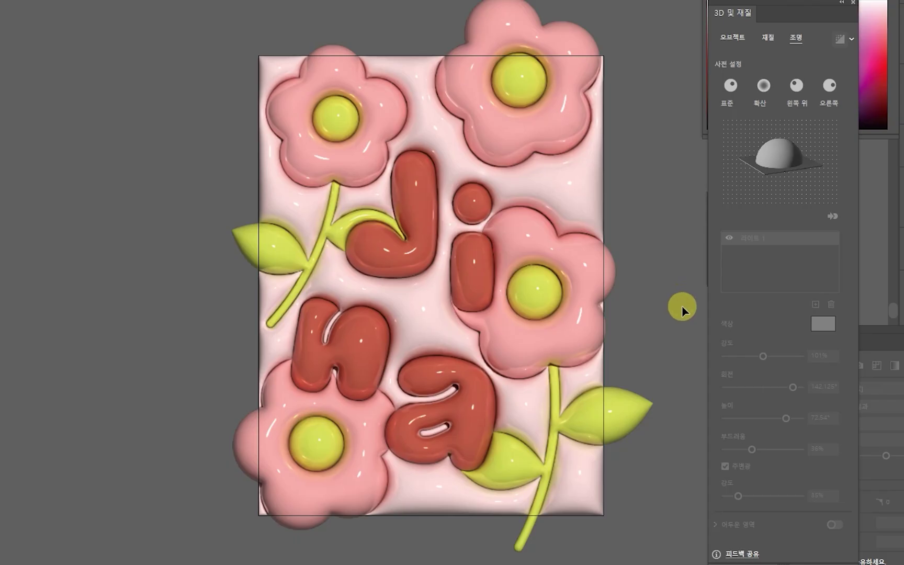